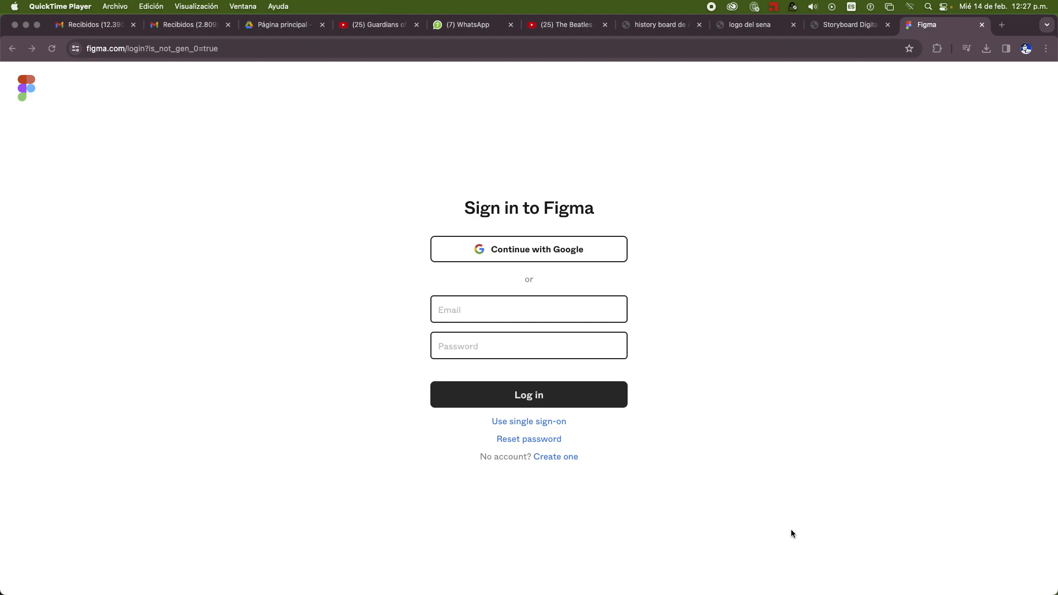
Open the Figma homepage from the sign-in page and review its sections on design, prototyping, Dev Mode, design systems and FigJam.
click(28, 86)
click(29, 90)
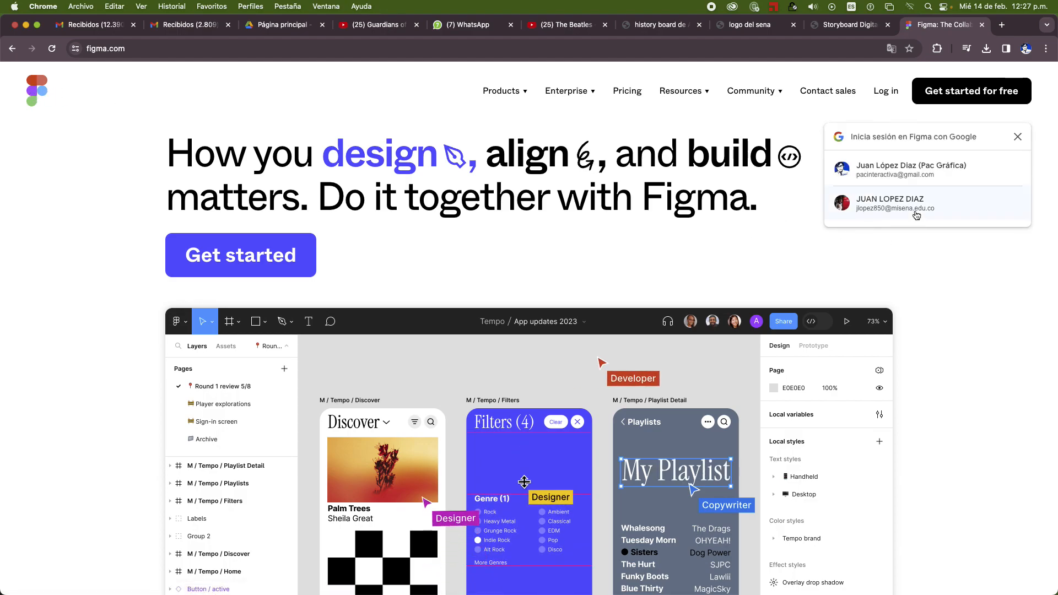
scroll(966, 345, down, 5)
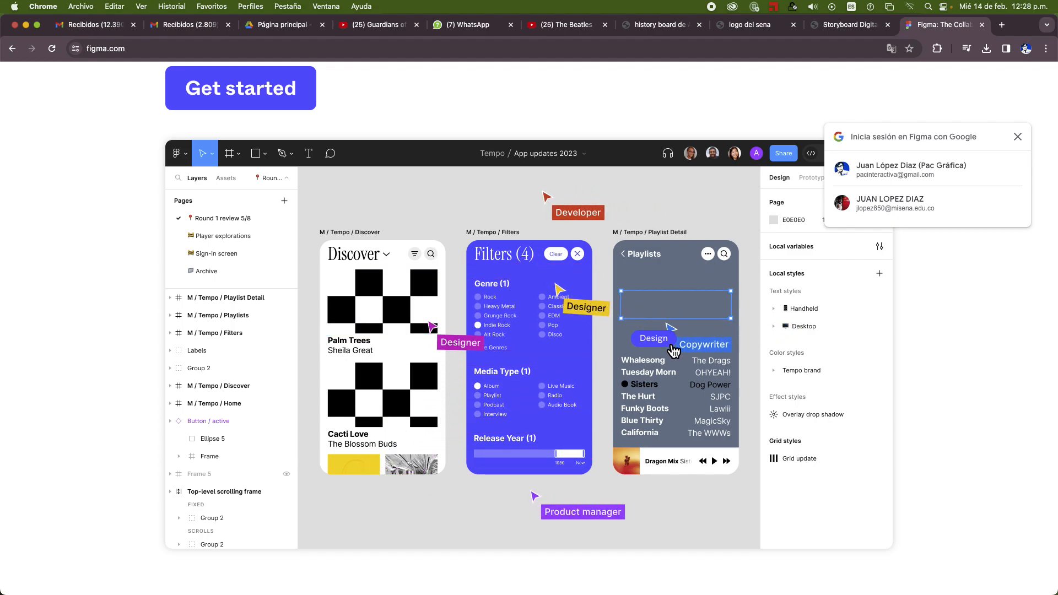
scroll(673, 350, down, 5)
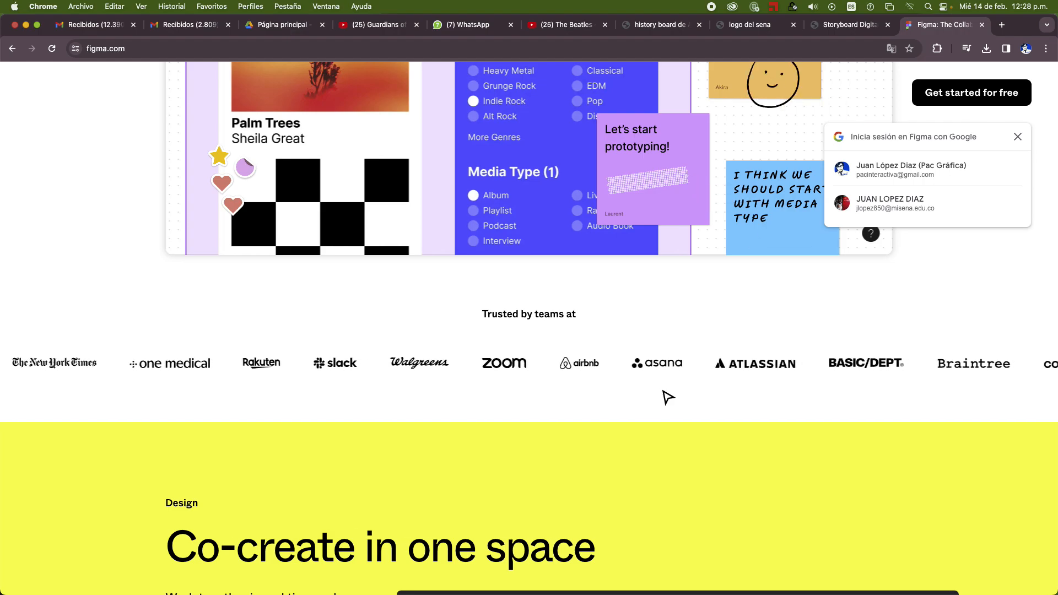
scroll(704, 398, down, 8)
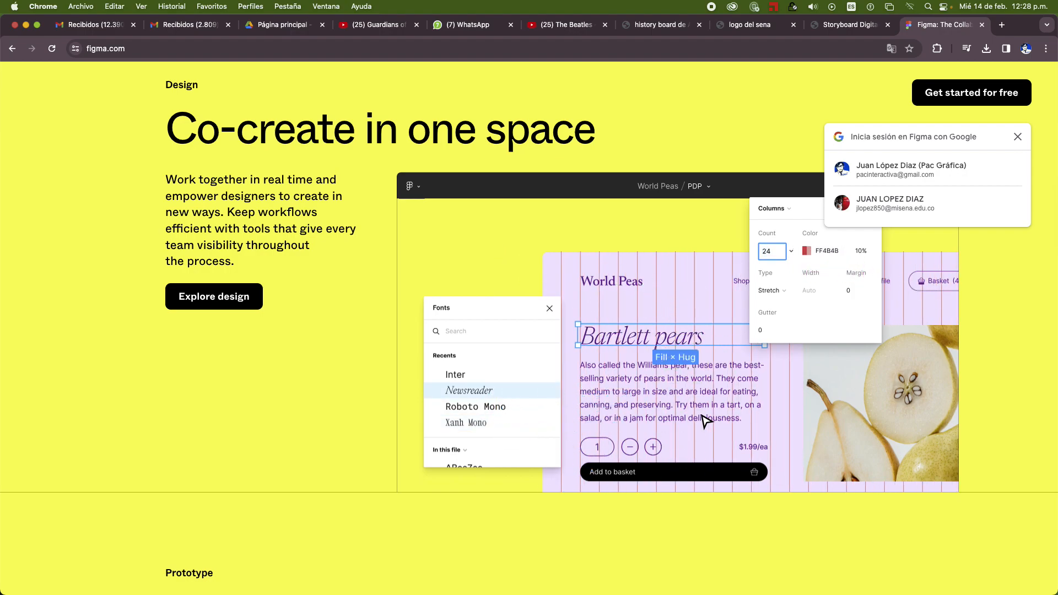
scroll(625, 402, down, 10)
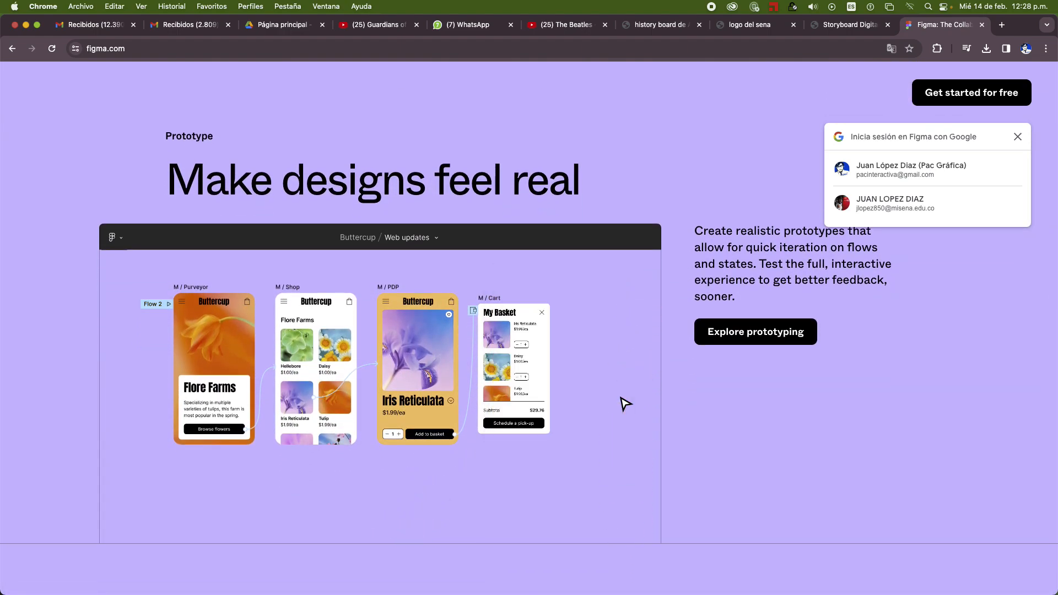
scroll(626, 404, down, 6)
scroll(625, 404, down, 3)
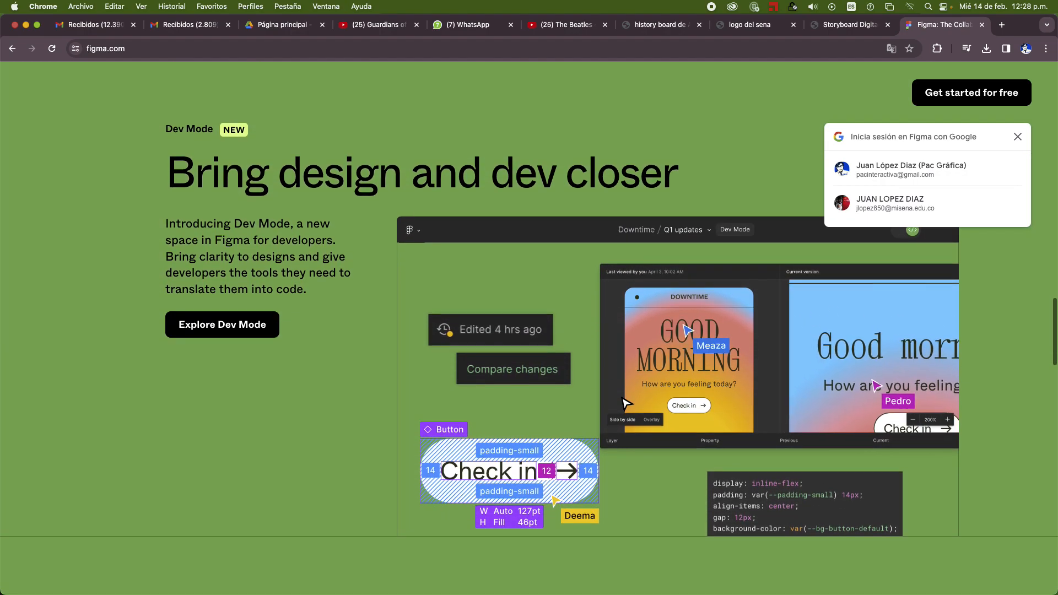
scroll(626, 404, down, 3)
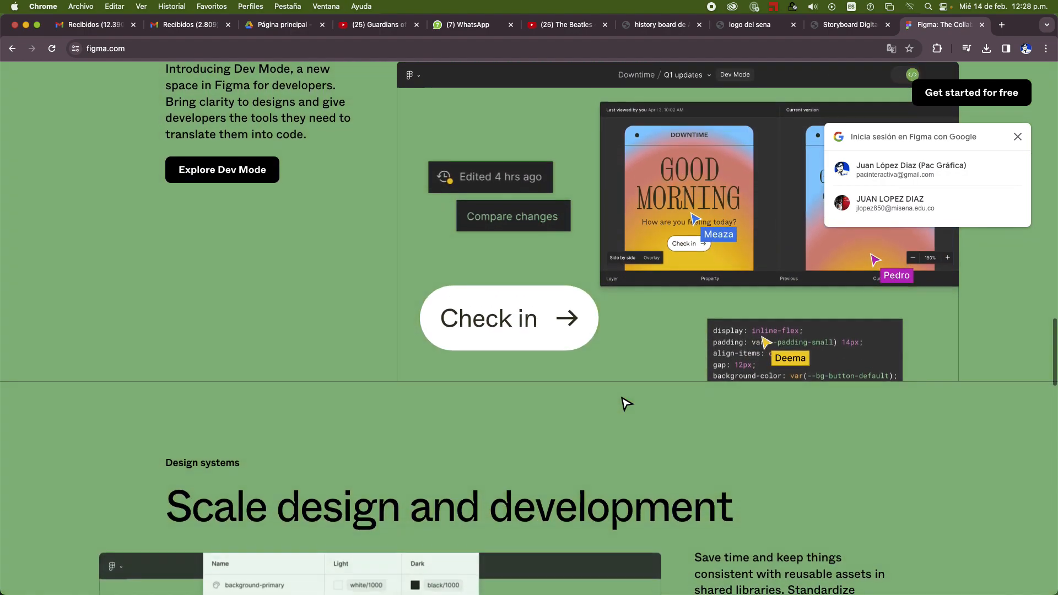
scroll(626, 404, up, 2)
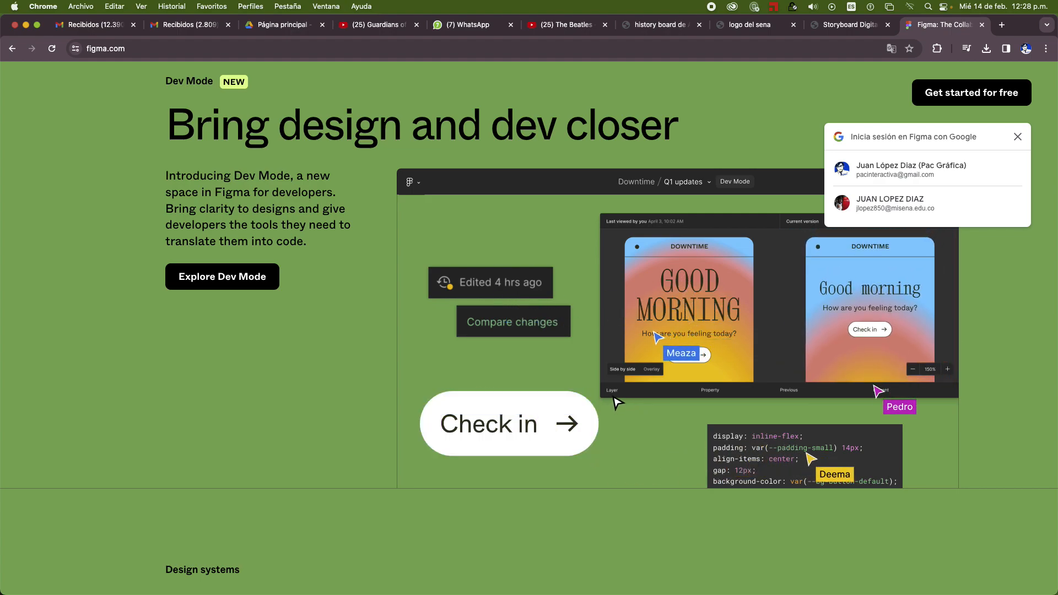
scroll(615, 400, down, 10)
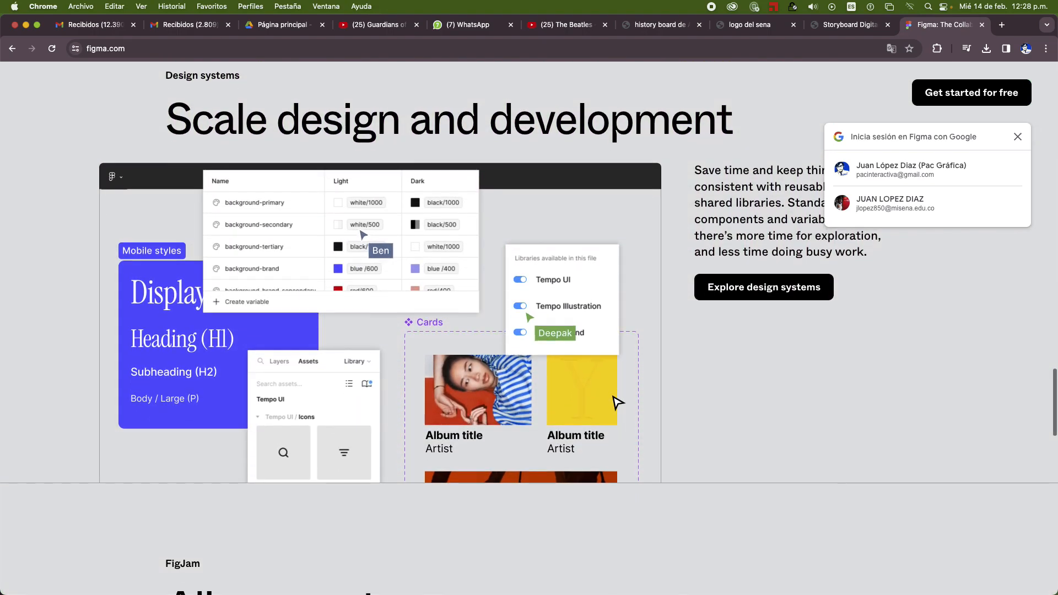
scroll(617, 402, up, 1)
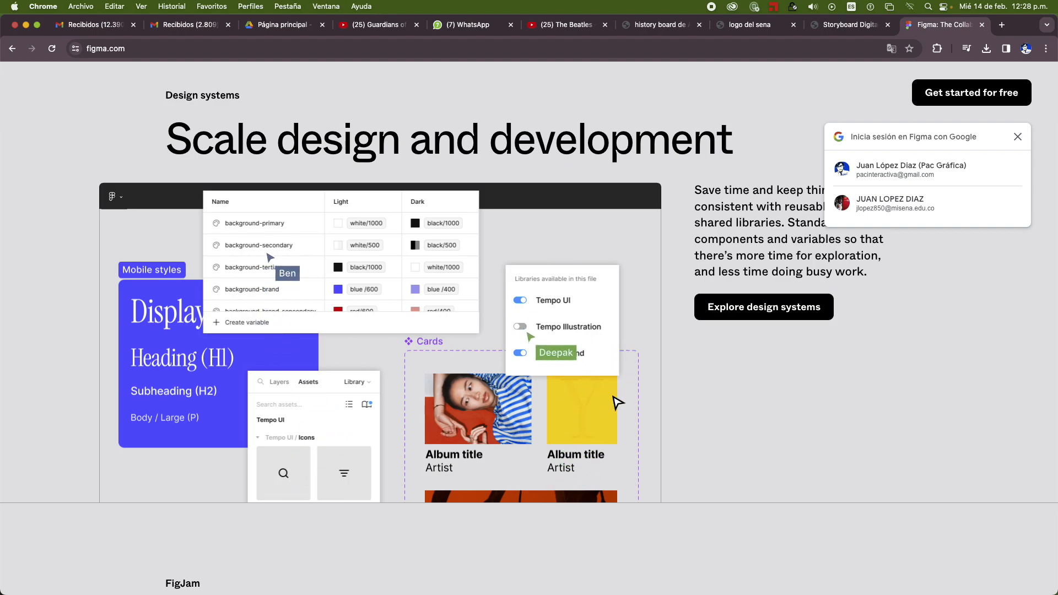
scroll(617, 402, down, 2)
scroll(617, 403, down, 10)
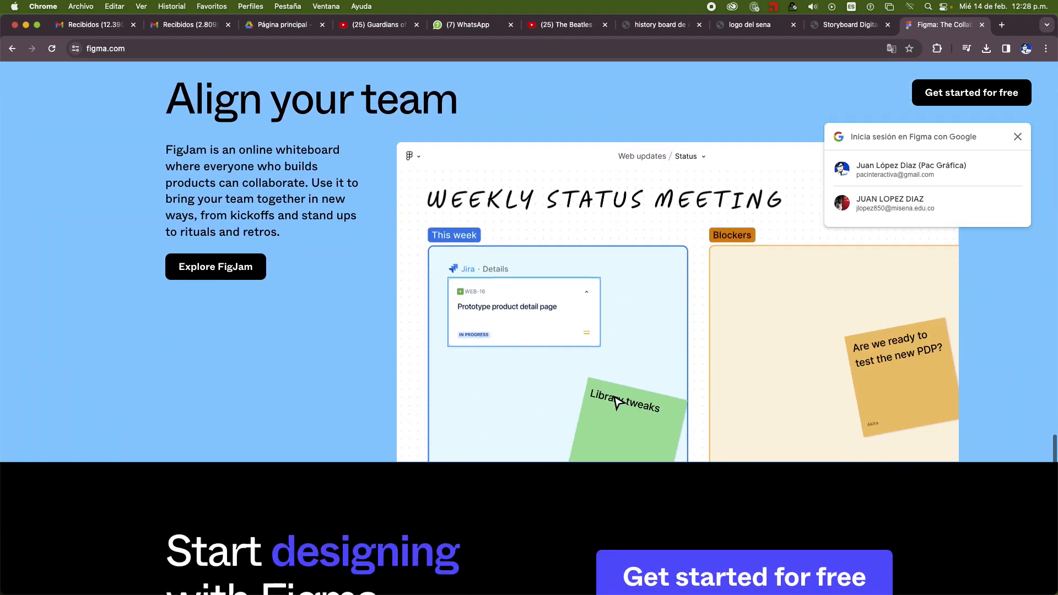
scroll(619, 403, up, 20)
scroll(621, 402, up, 20)
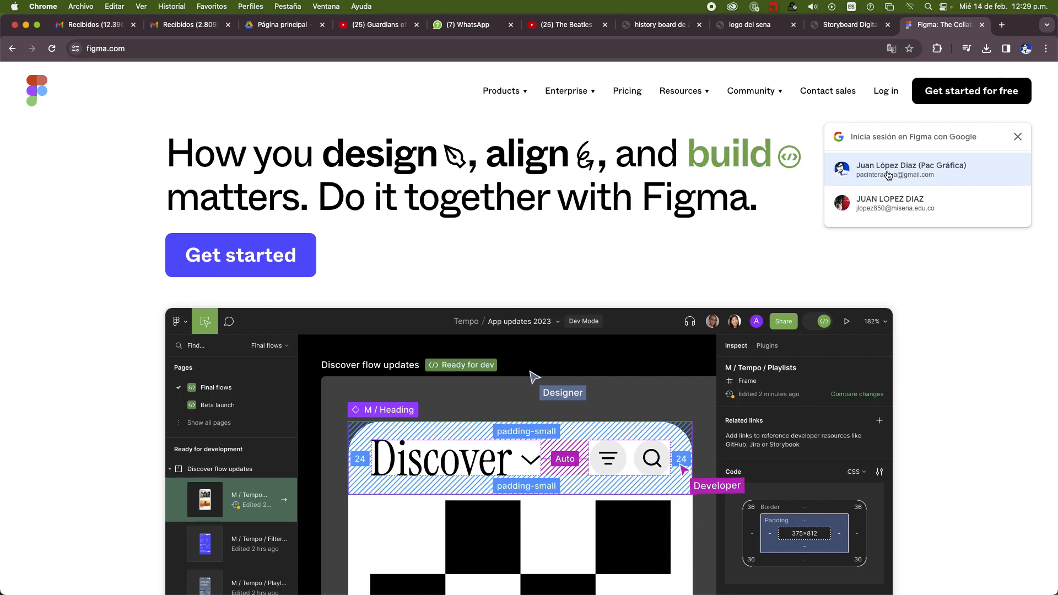
Sign in with the first suggested Google account and create a new design file in Drafts.
click(888, 174)
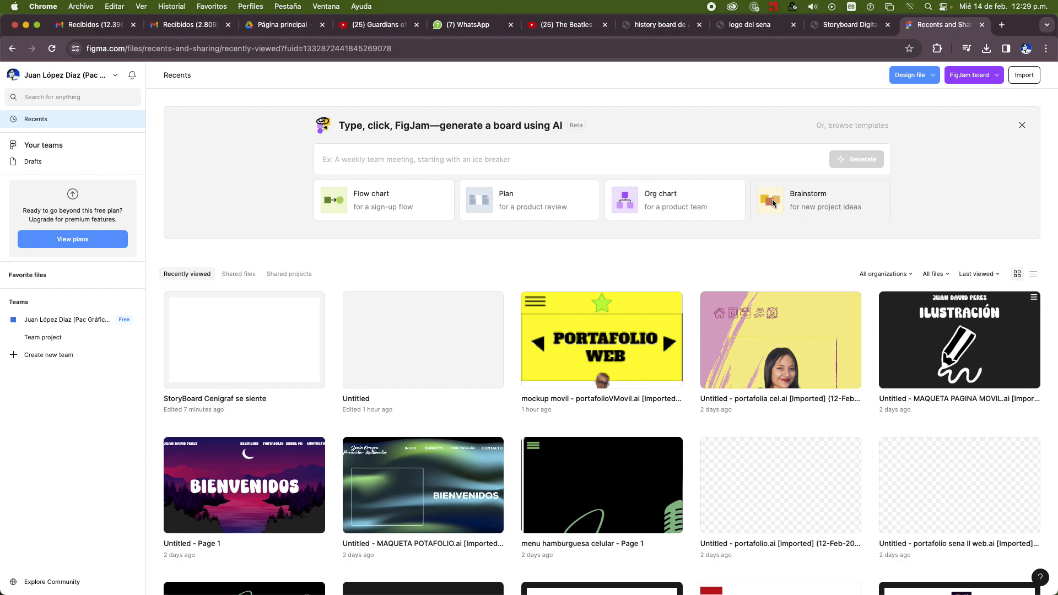
click(913, 78)
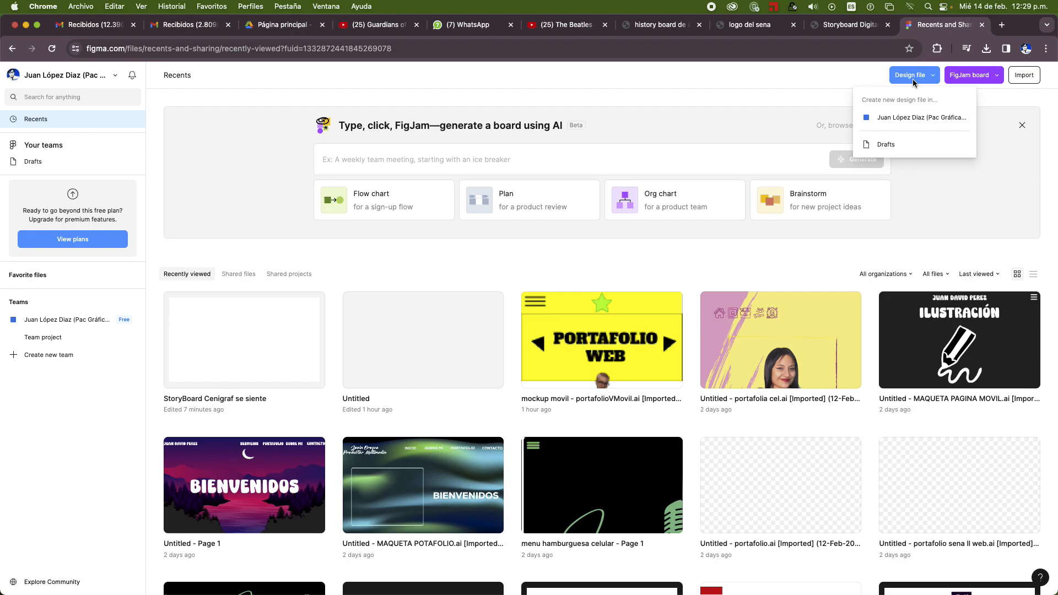
click(885, 147)
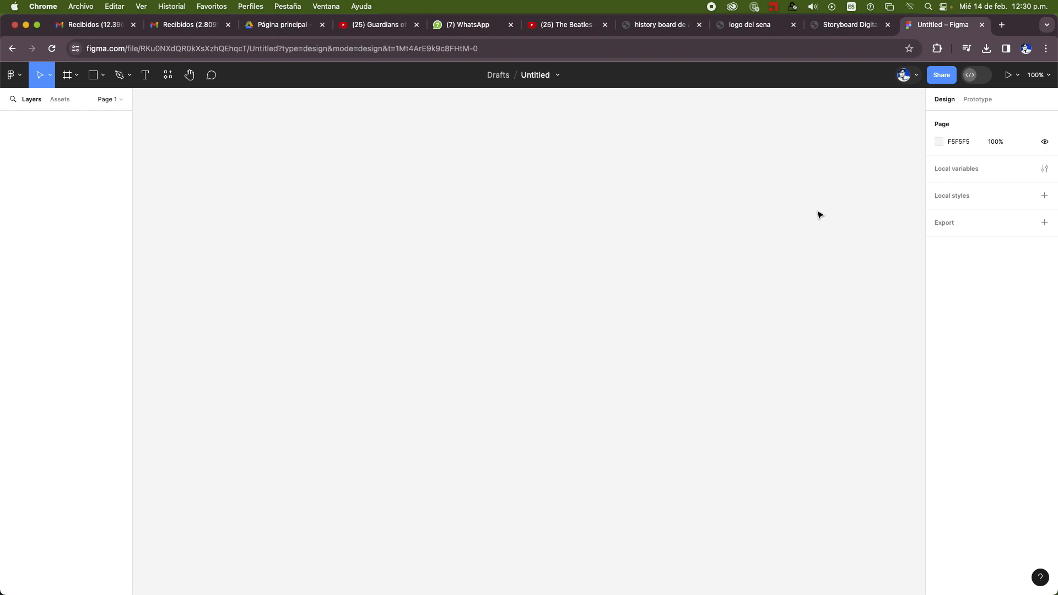
click(18, 81)
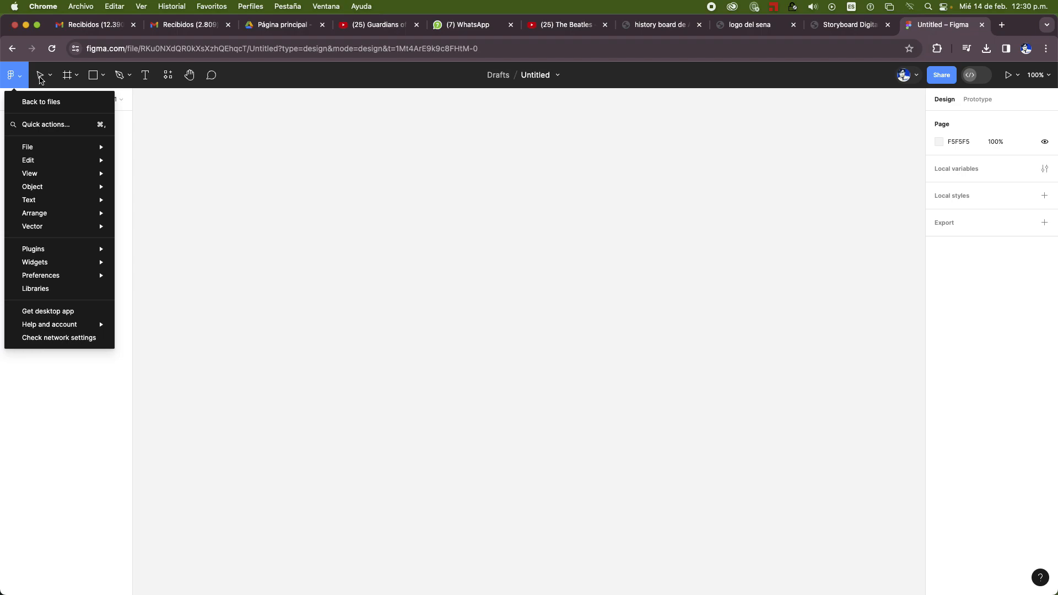
click(43, 80)
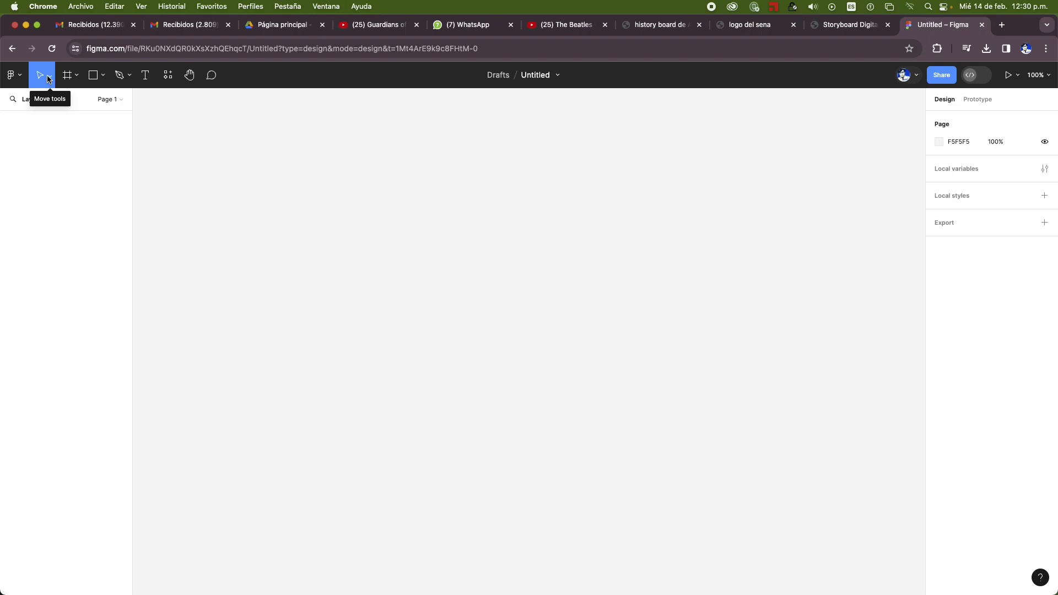
click(48, 79)
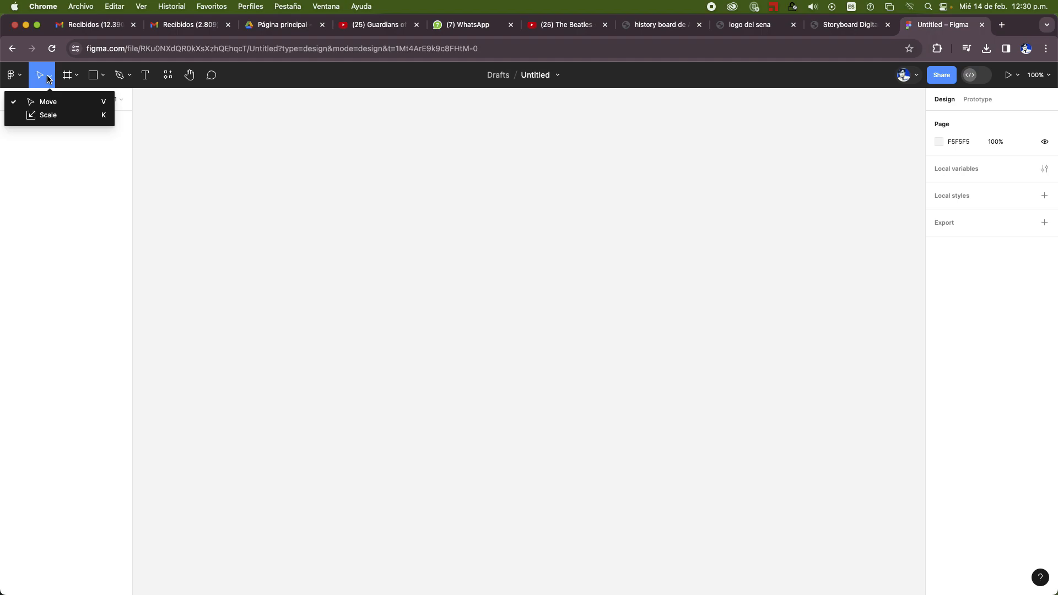
click(48, 78)
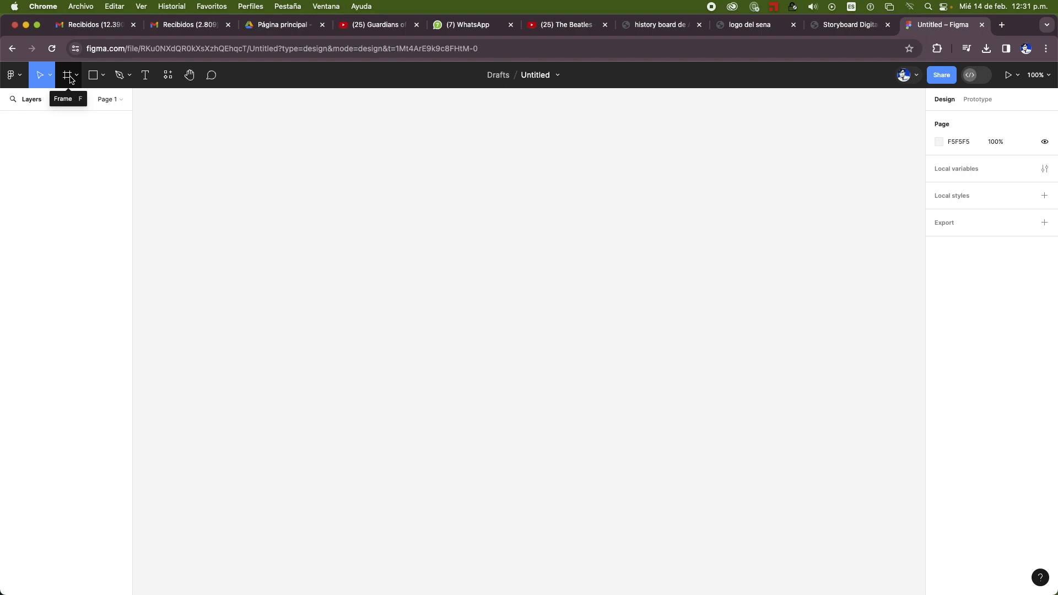
Add a frame to the canvas using the Slide 16:9 presentation preset of 1920 × 1080.
click(68, 76)
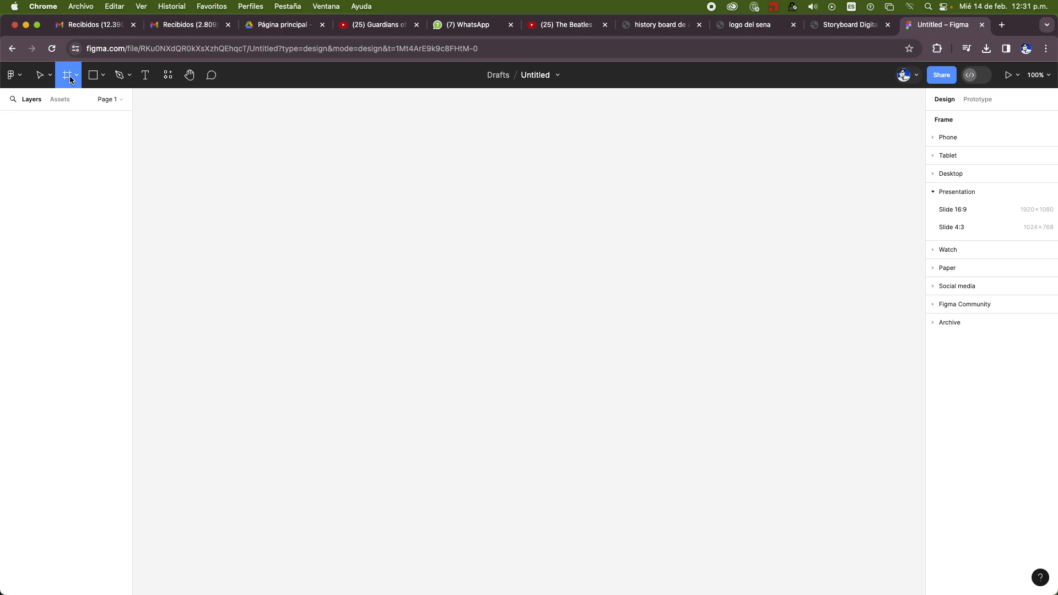
click(957, 214)
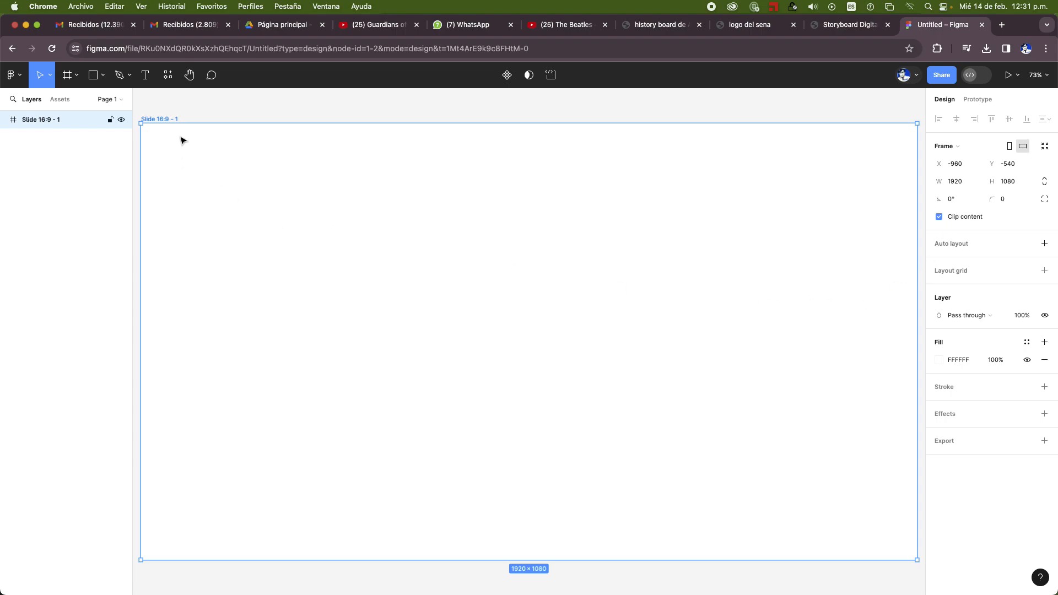
click(371, 117)
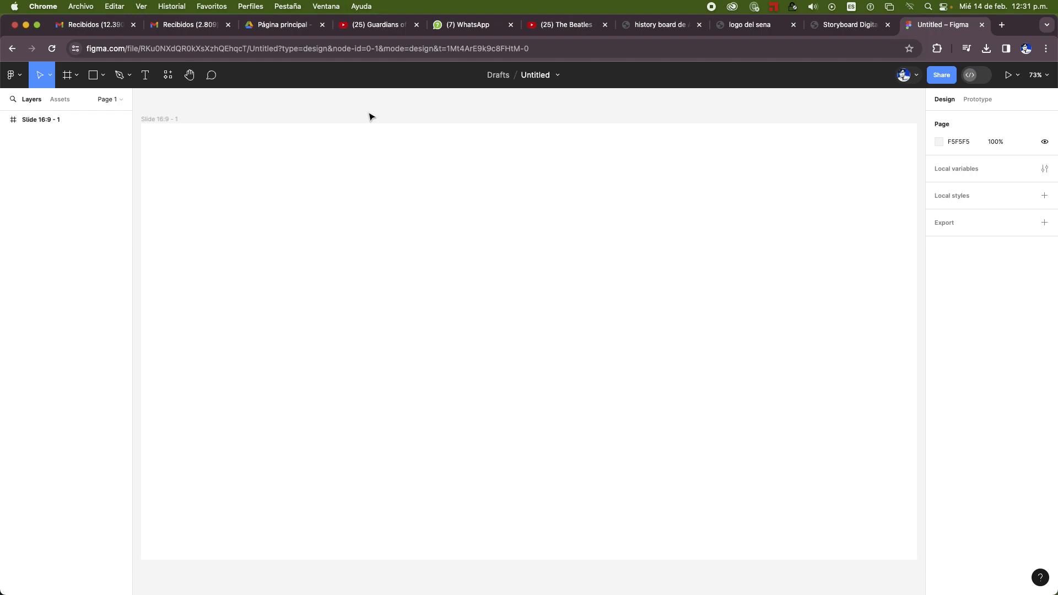
Rename the untitled design file as Story Board.
click(533, 81)
text(Story Boa)
key(BackSpace)
key(Return)
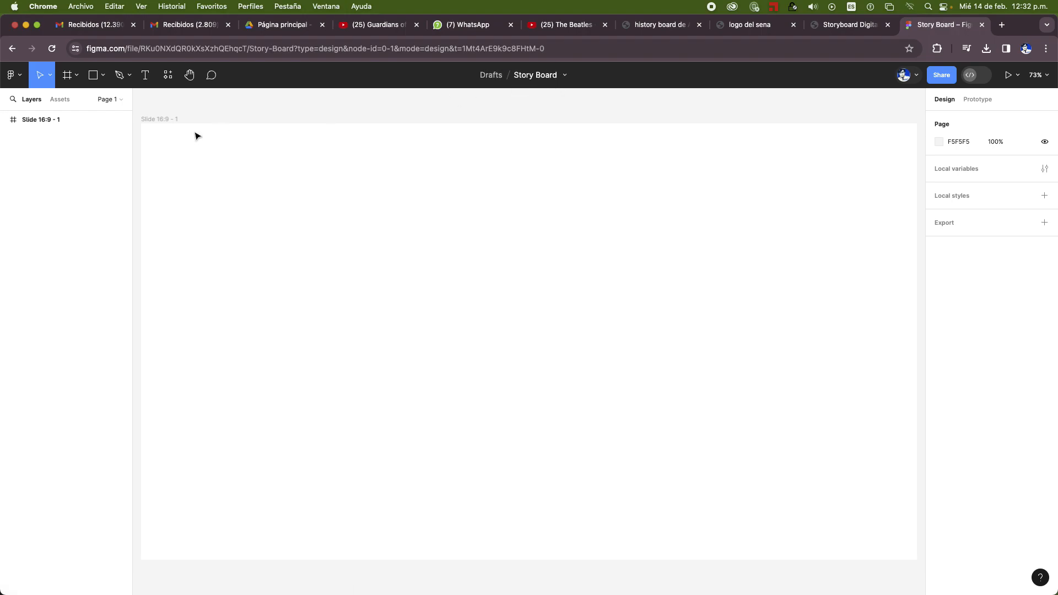
Rename the slide frame as Producto Multimedia.
click(166, 120)
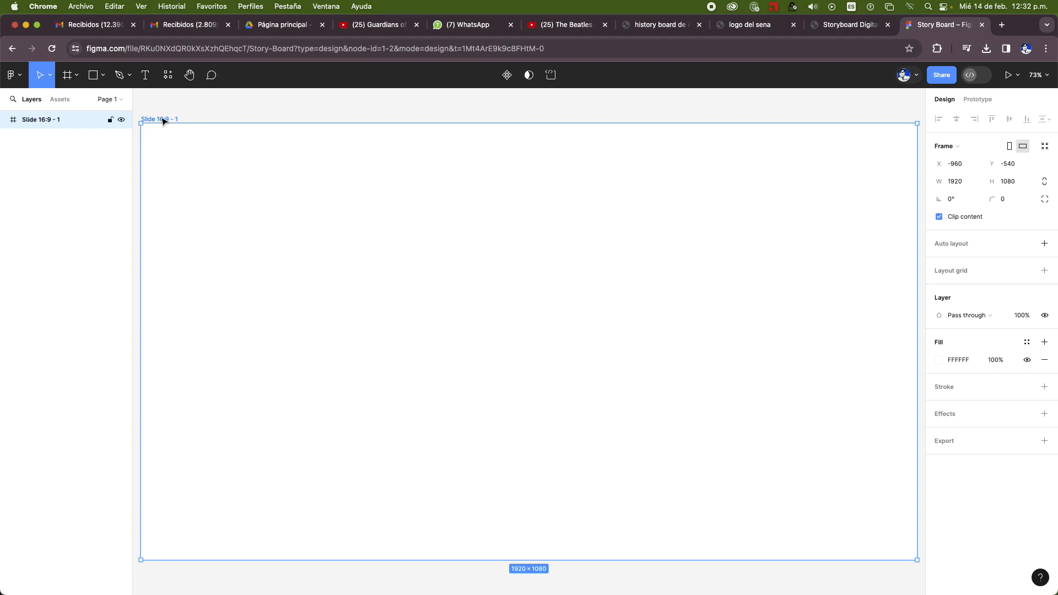
double_click(161, 118)
text(Producto Multimedia)
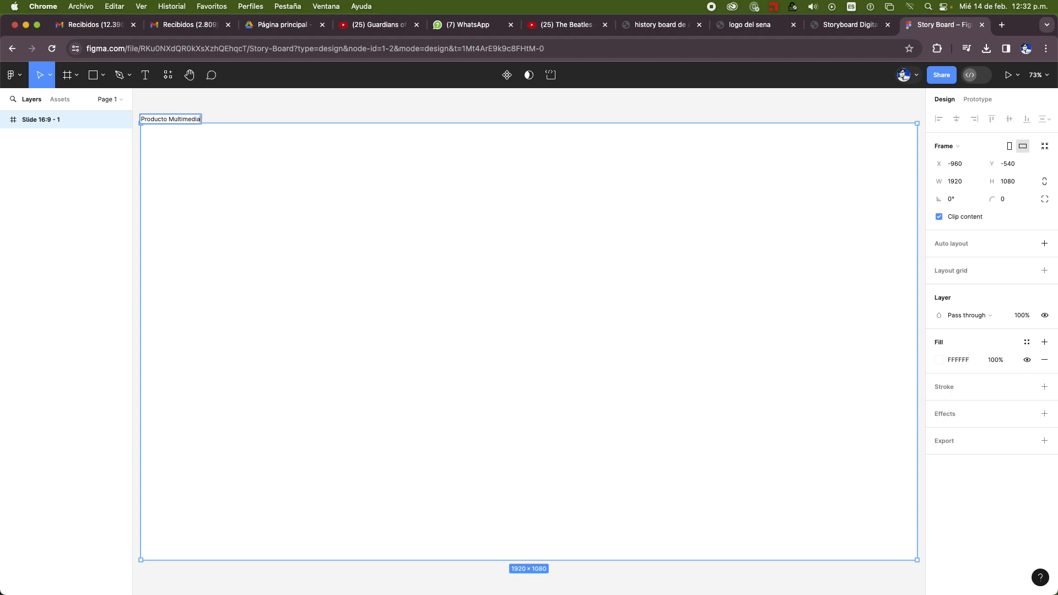
click(264, 107)
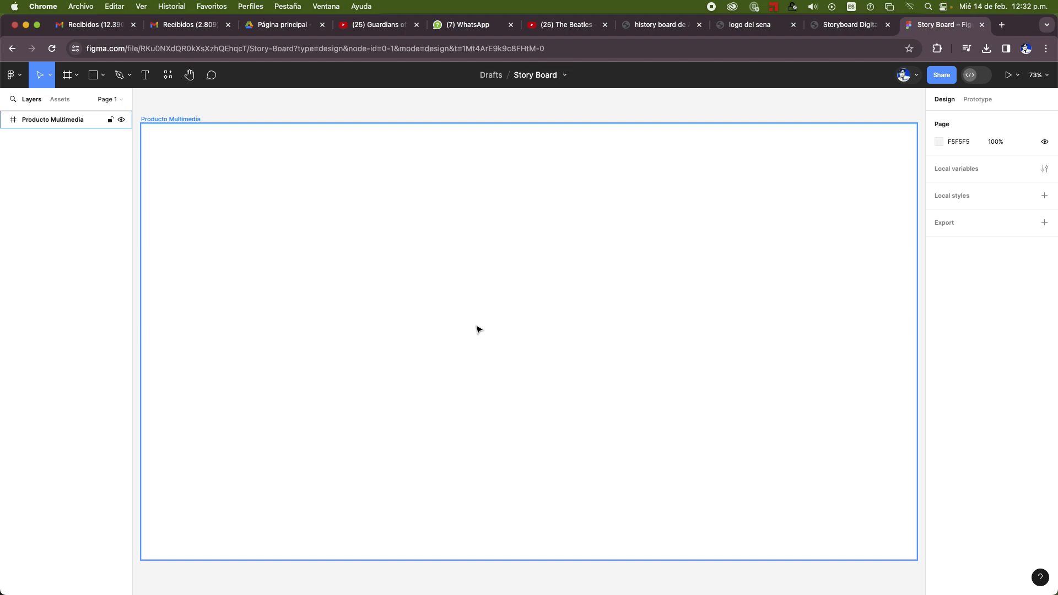
Draw a rectangle about 1319 × 784 in the middle area of the Producto Multimedia frame.
click(101, 77)
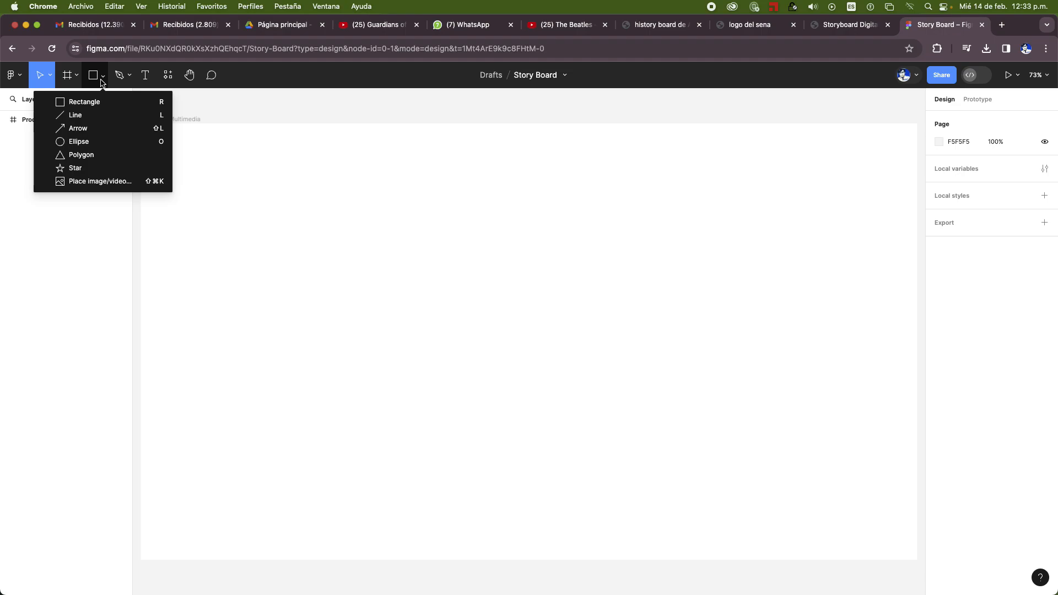
click(91, 105)
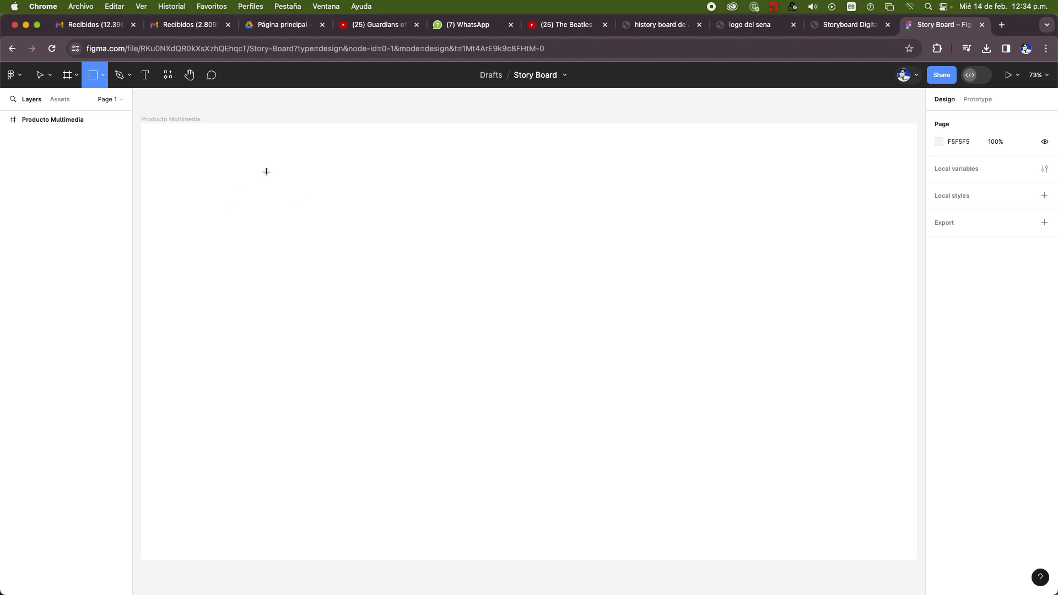
mouse_move(269, 169)
mouse_down()
mouse_move(313, 196)
mouse_move(506, 389)
mouse_move(786, 470)
mouse_move(802, 486)
mouse_up()
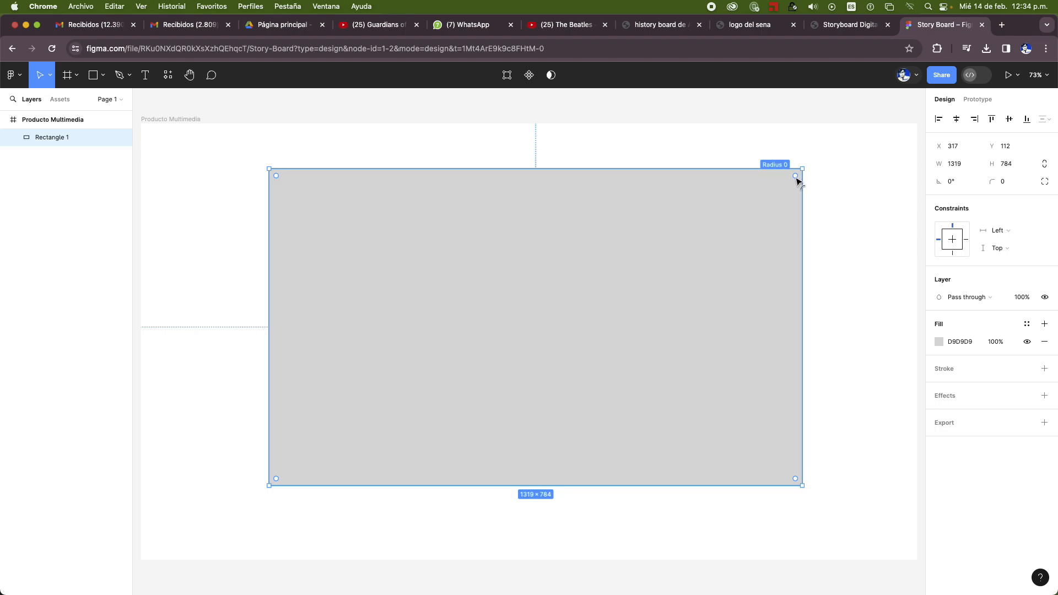
Round the rectangle's corners to a radius of about 29 and center it horizontally and vertically in the frame.
drag(796, 178, 791, 181)
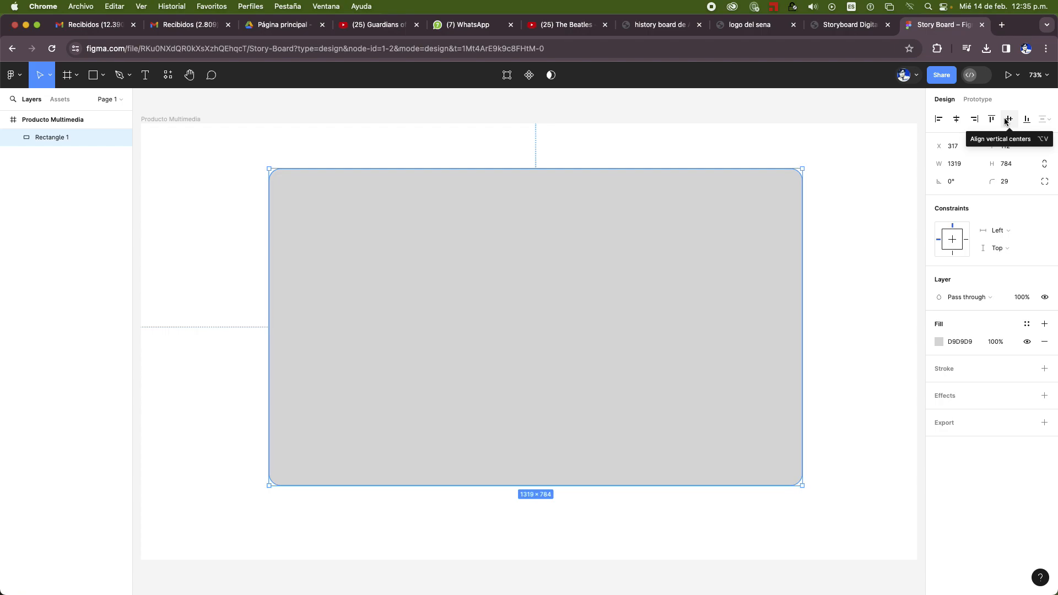
click(958, 120)
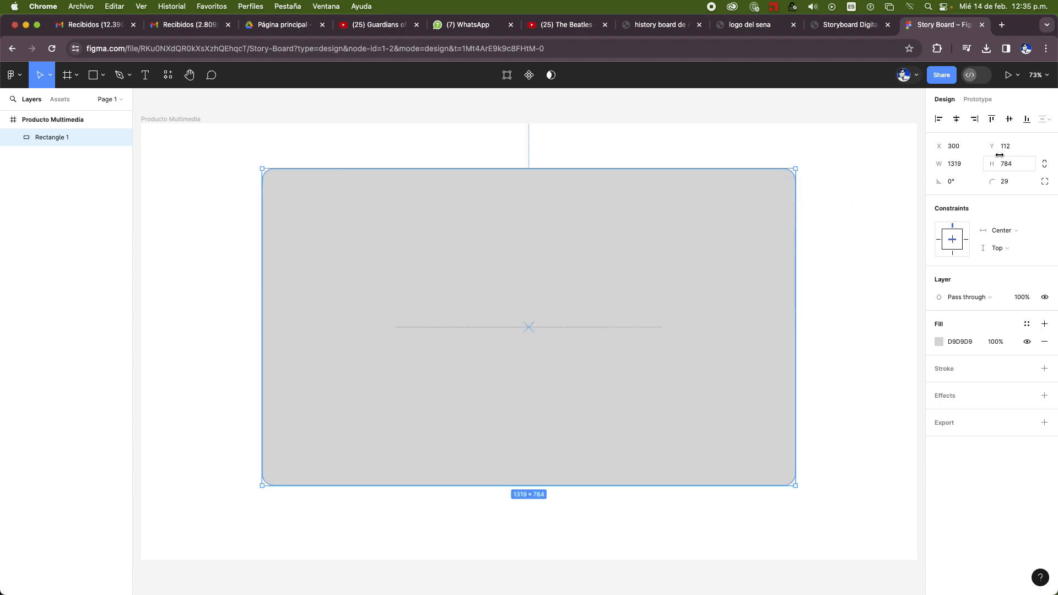
click(1012, 124)
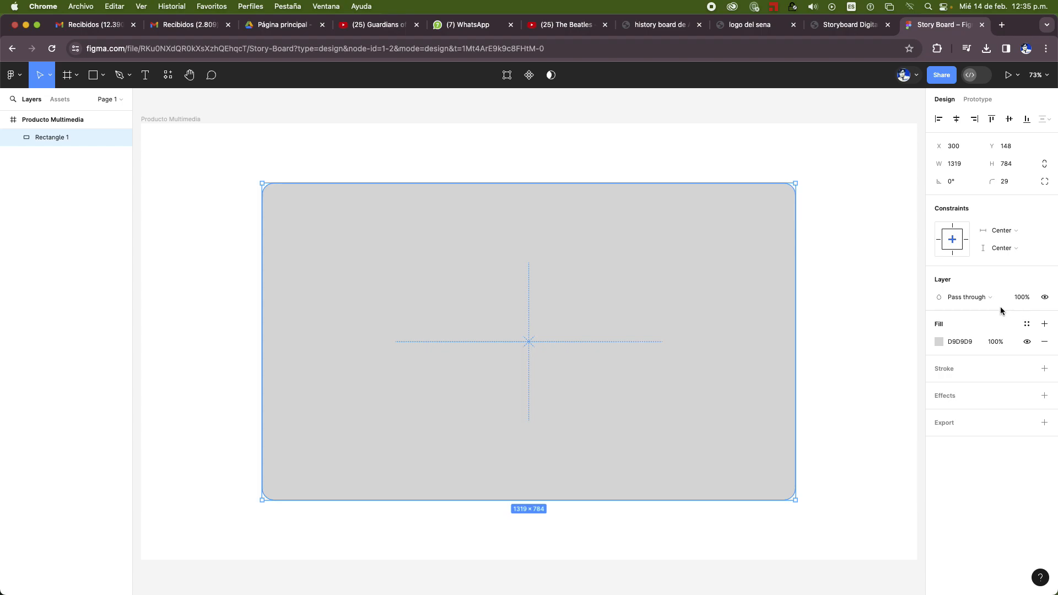
Change the rectangle's fill color to red, hex FF0000.
click(939, 342)
text(FA0000)
key(Return)
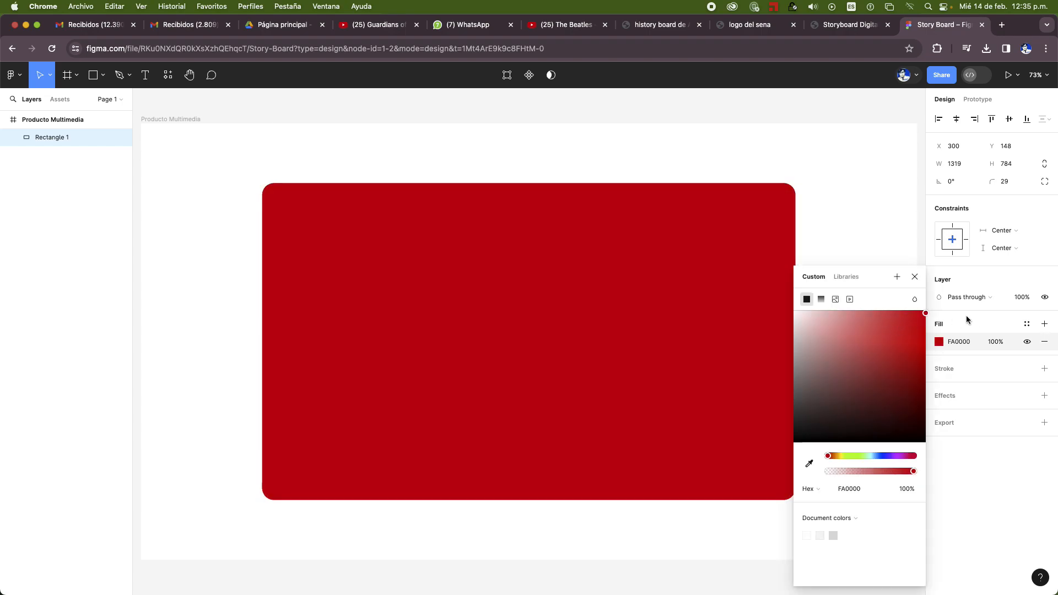
click(994, 324)
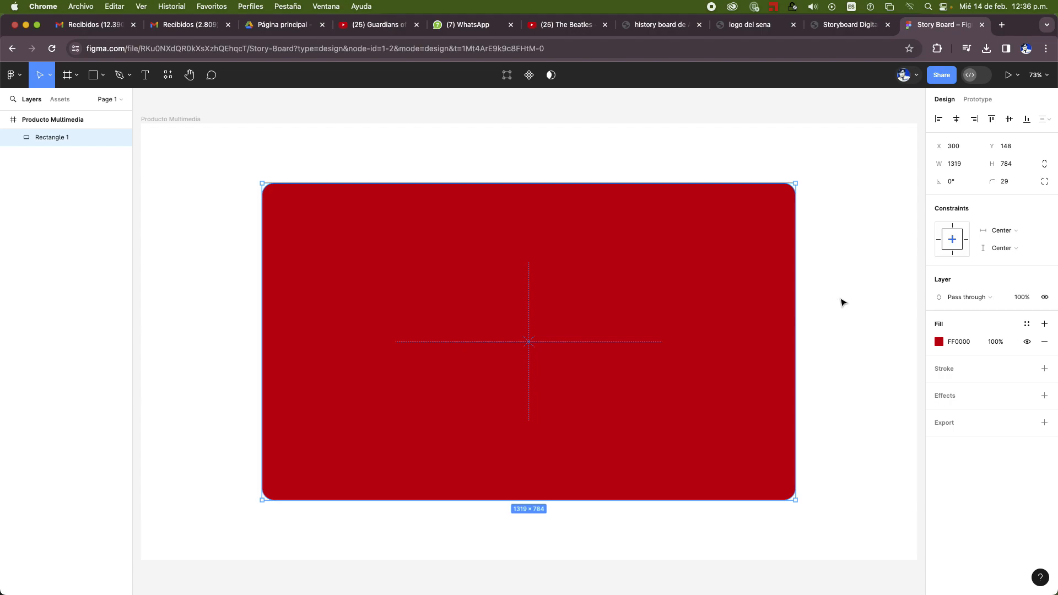
Add a stroke of width 10 to the red rectangle and align it to the outside.
click(953, 370)
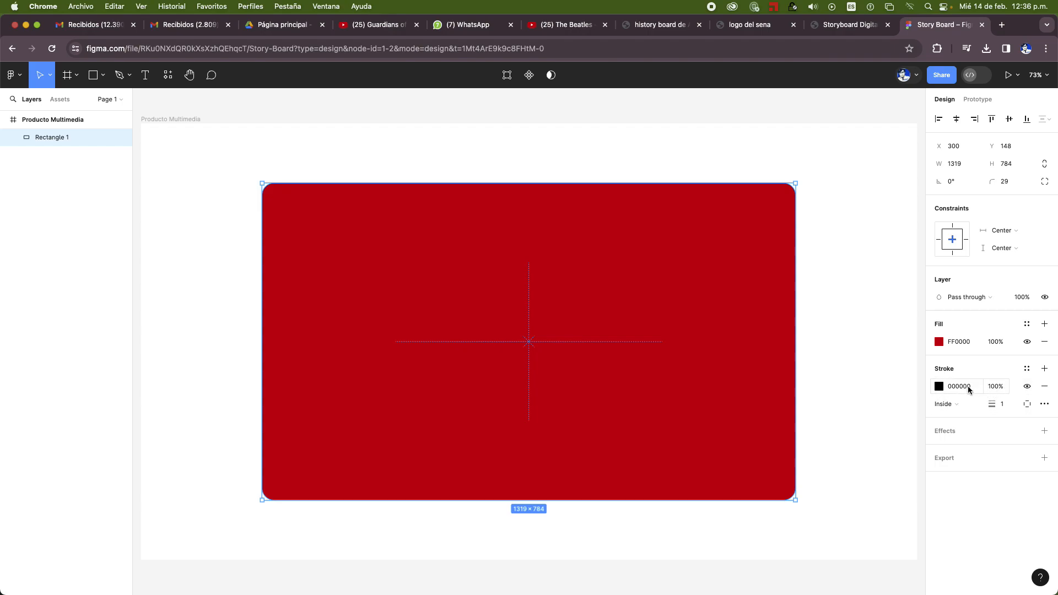
click(1003, 405)
text(10)
key(Return)
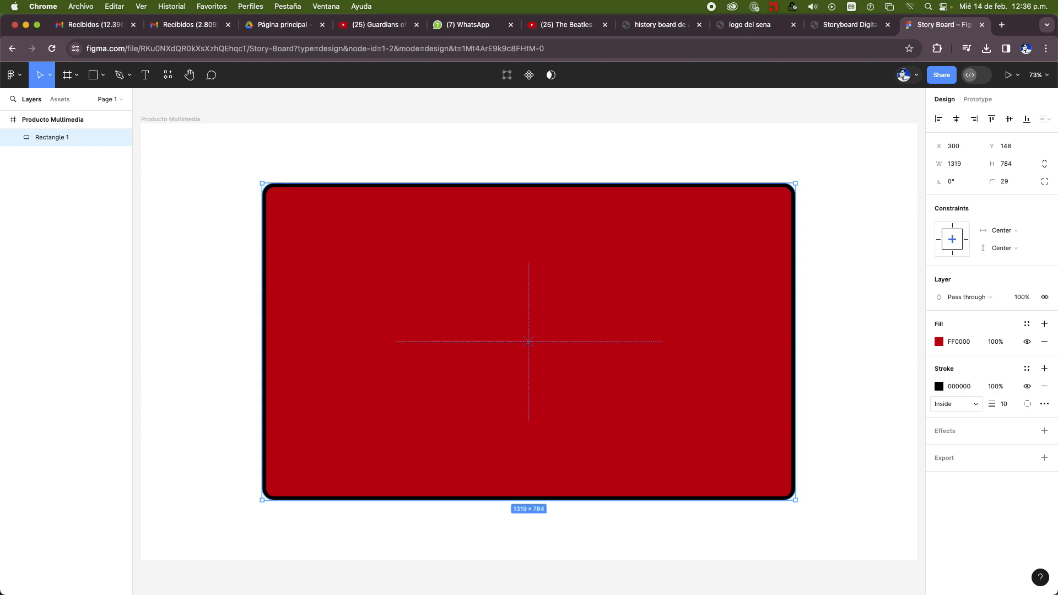
click(965, 405)
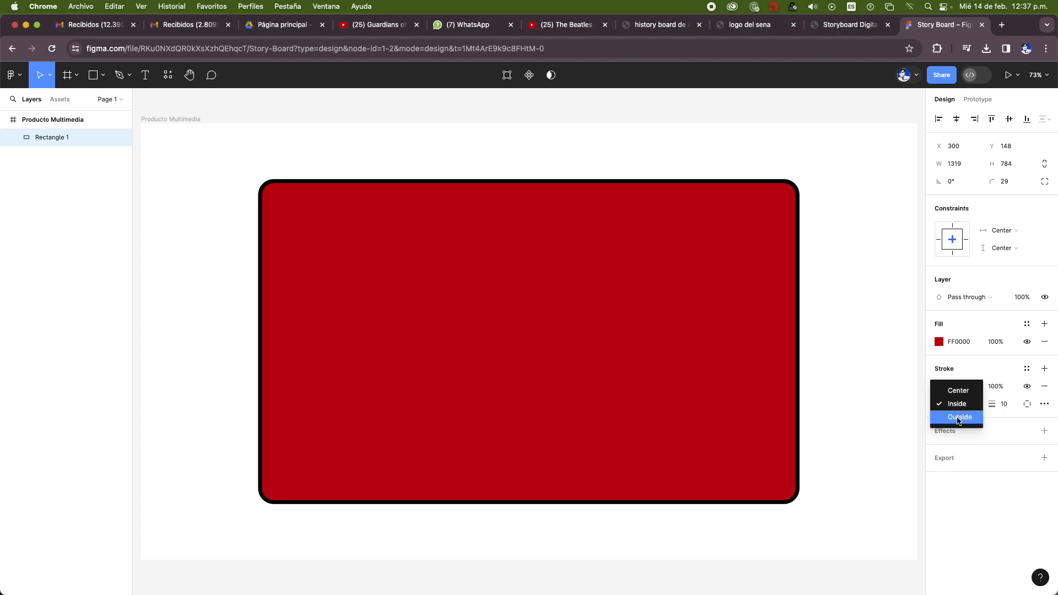
click(958, 418)
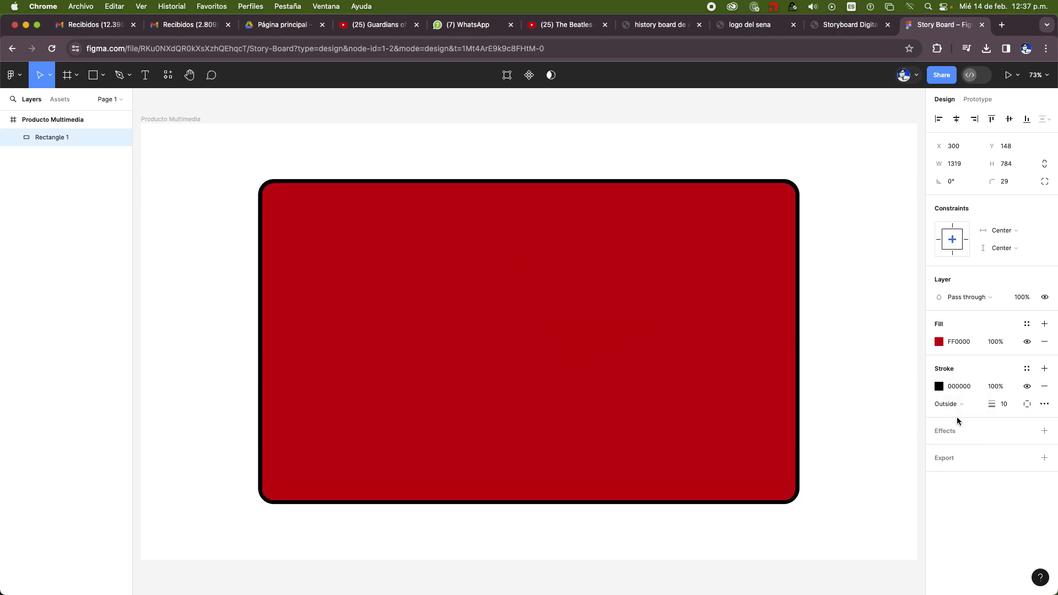
Change the rectangle's stroke color to dark red, hex 770202, and deselect the rectangle.
click(939, 386)
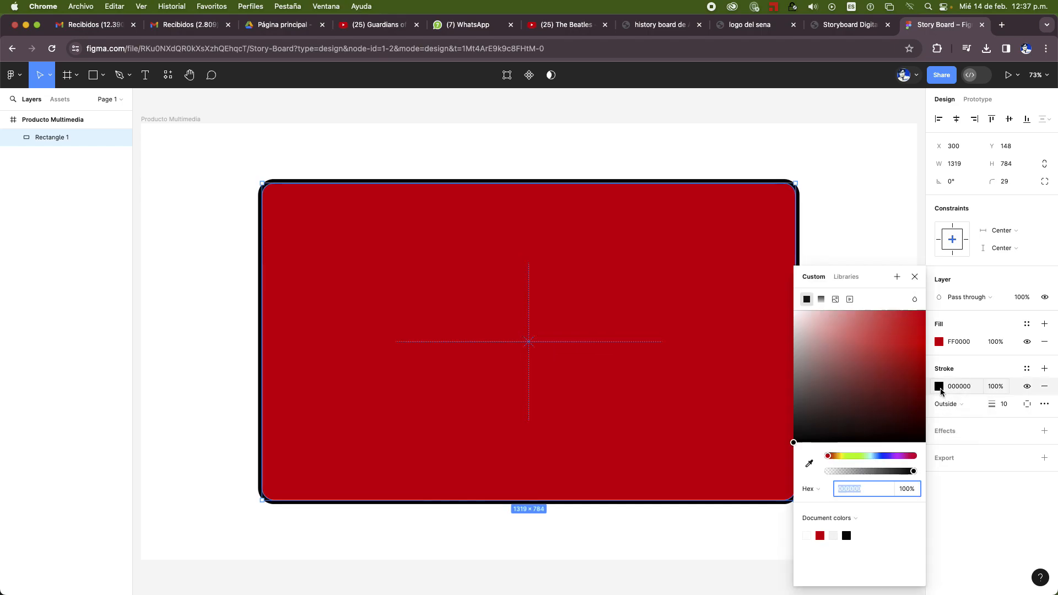
mouse_move(922, 358)
mouse_down()
mouse_move(920, 384)
mouse_move(933, 381)
mouse_up()
click(1005, 500)
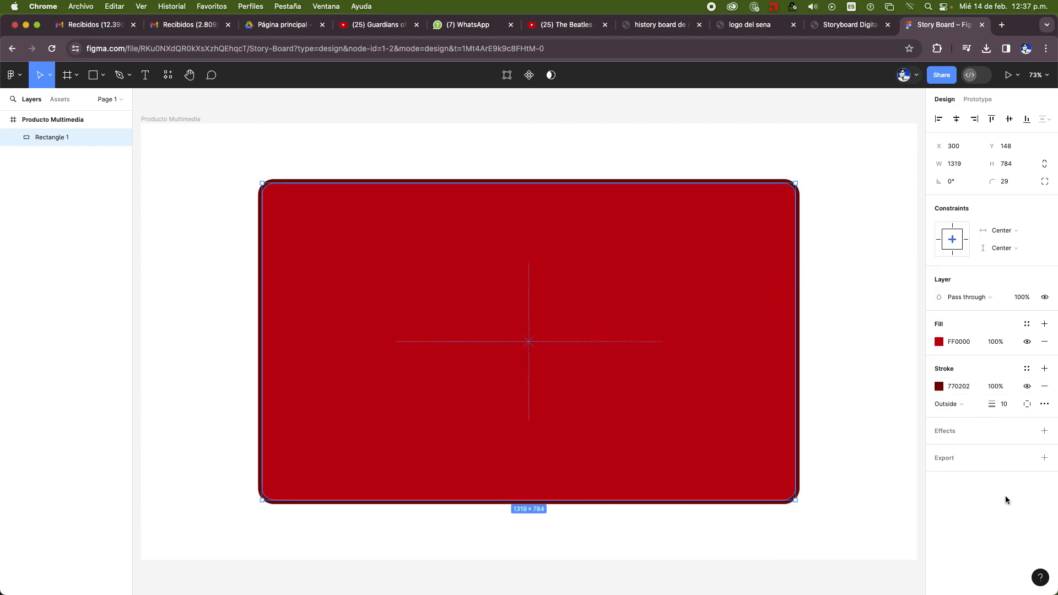
click(847, 322)
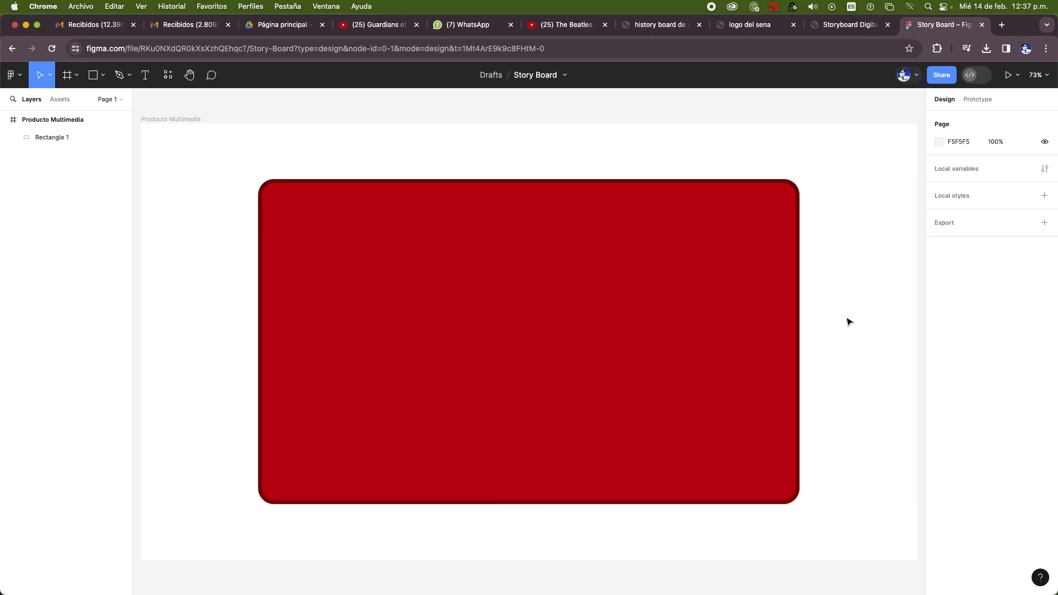
Add a drop shadow effect to the red rectangle and deselect it.
click(694, 304)
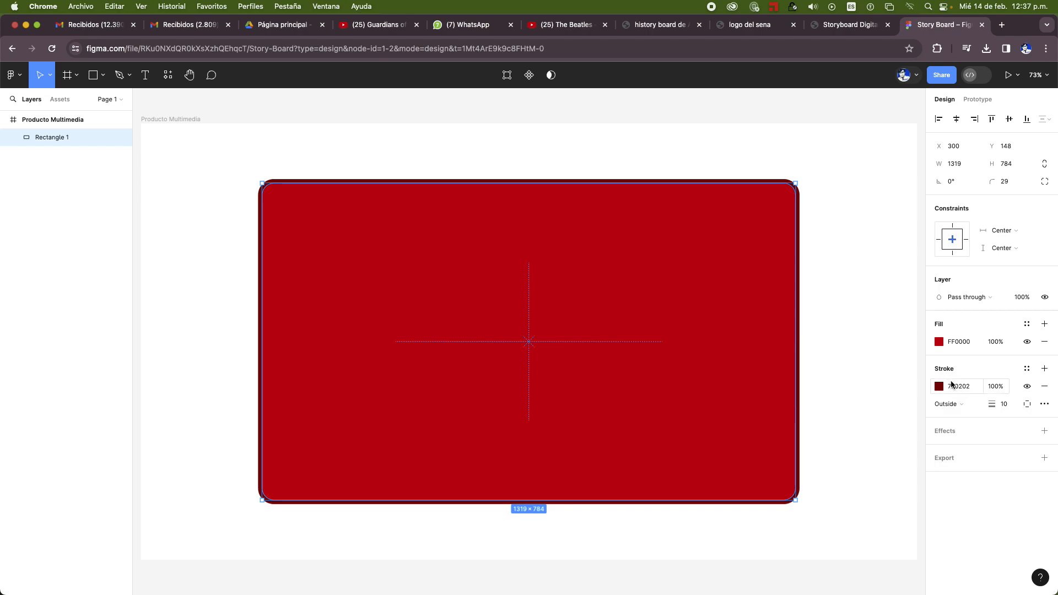
click(947, 434)
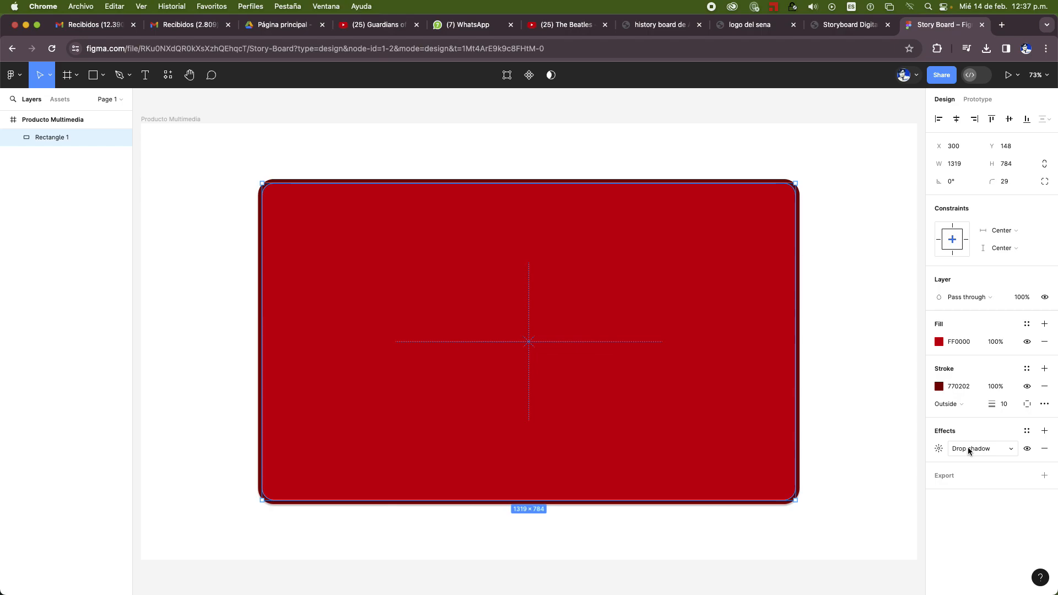
click(277, 525)
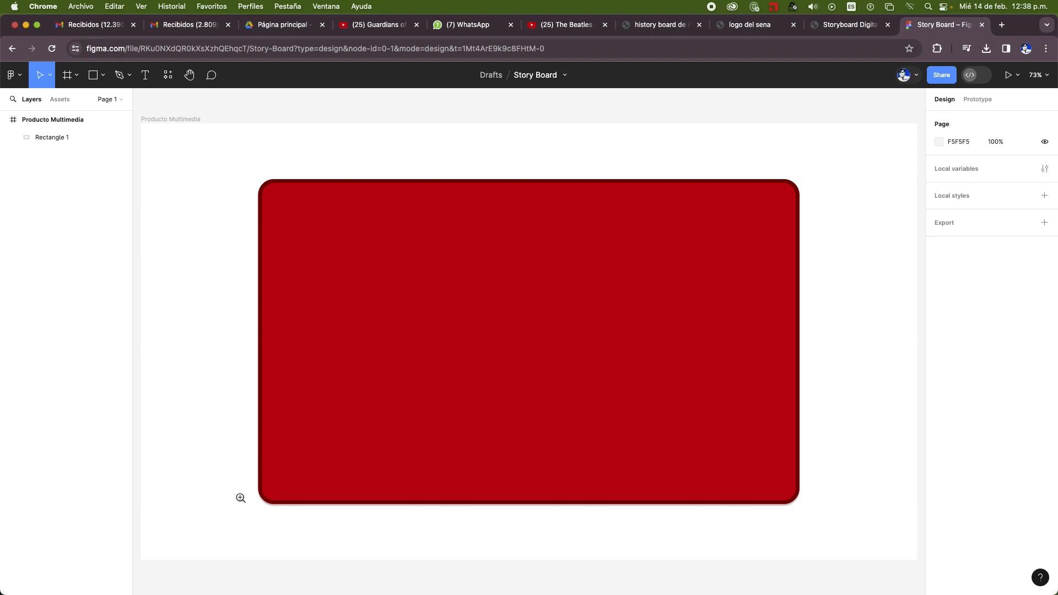
Examine the drop shadow up close at the rectangle's lower-left corner and return to the whole frame.
drag(226, 480, 338, 530)
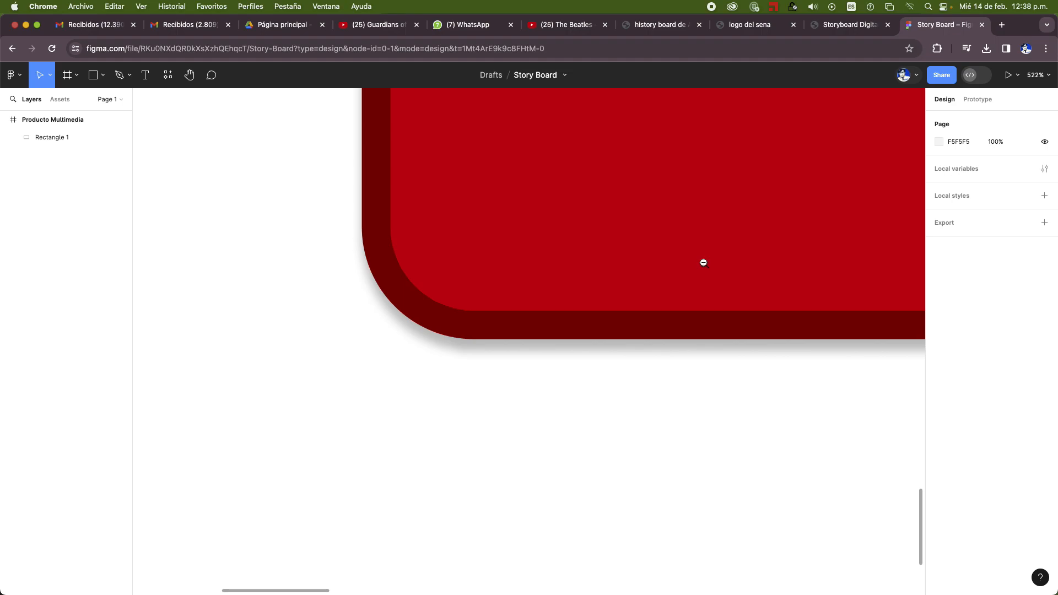
alt+click(858, 173)
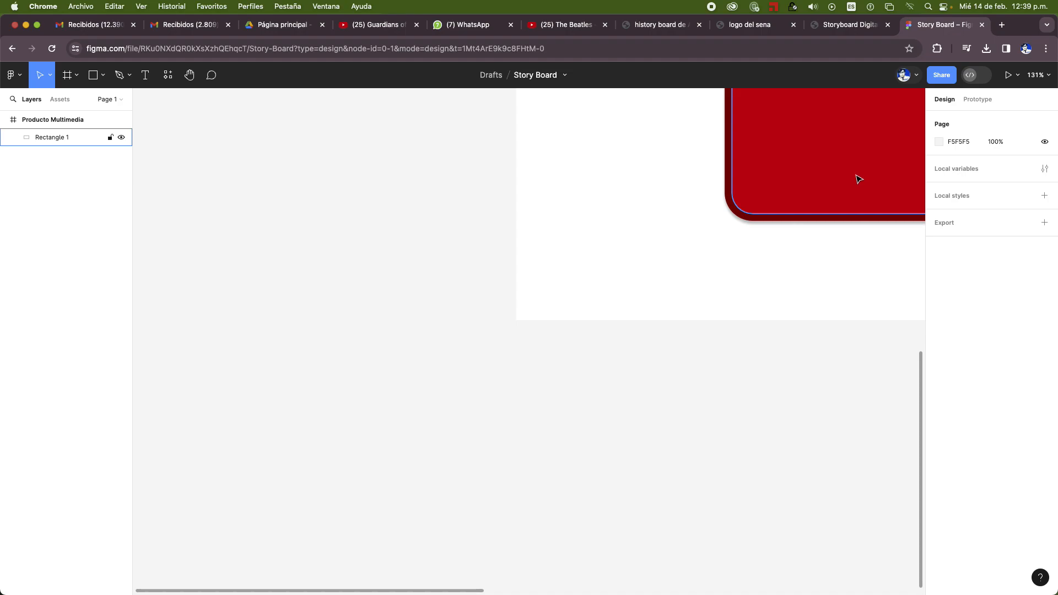
drag(858, 177, 334, 434)
drag(741, 250, 755, 274)
click(757, 276)
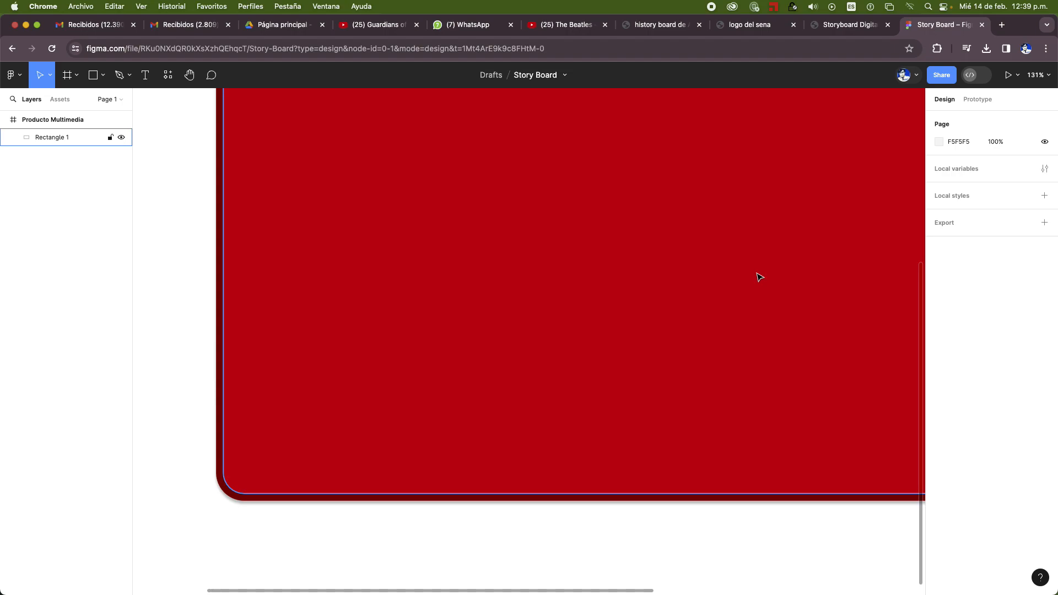
key(minus)
key(minus)
key(minus)
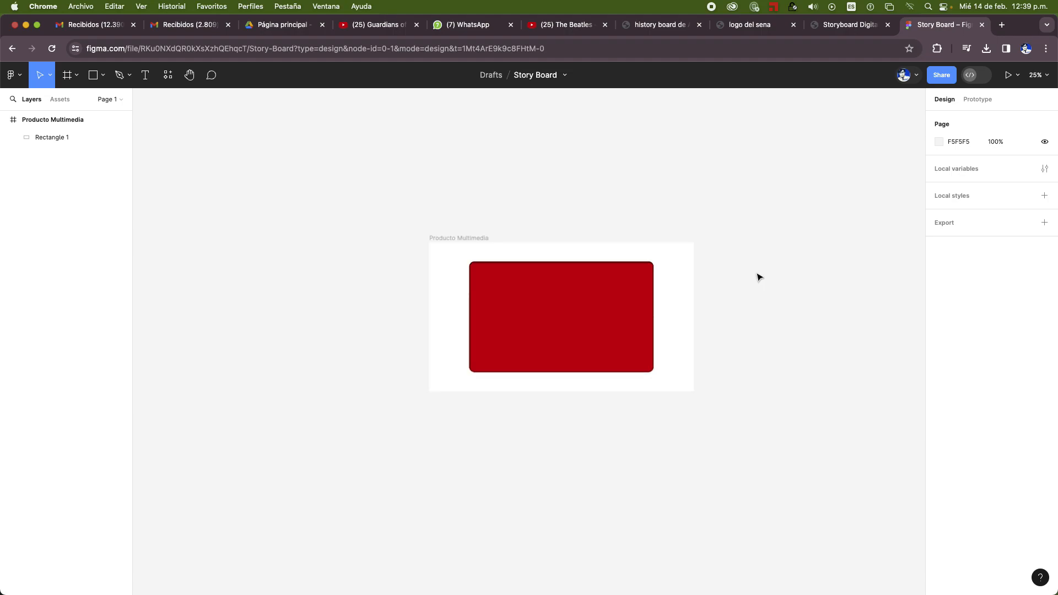
key(minus)
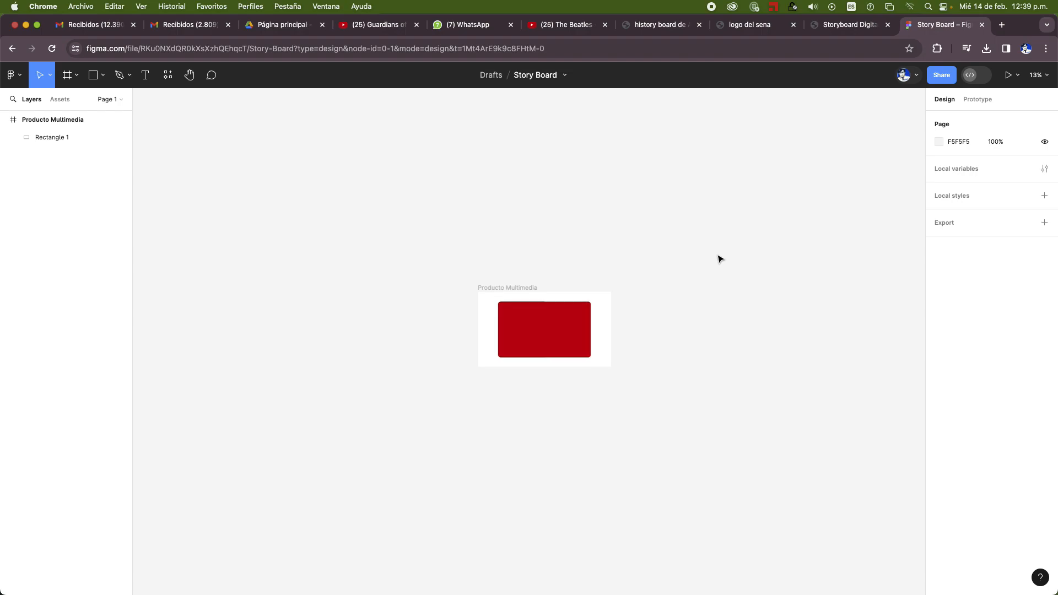
scroll(718, 258, up, 3)
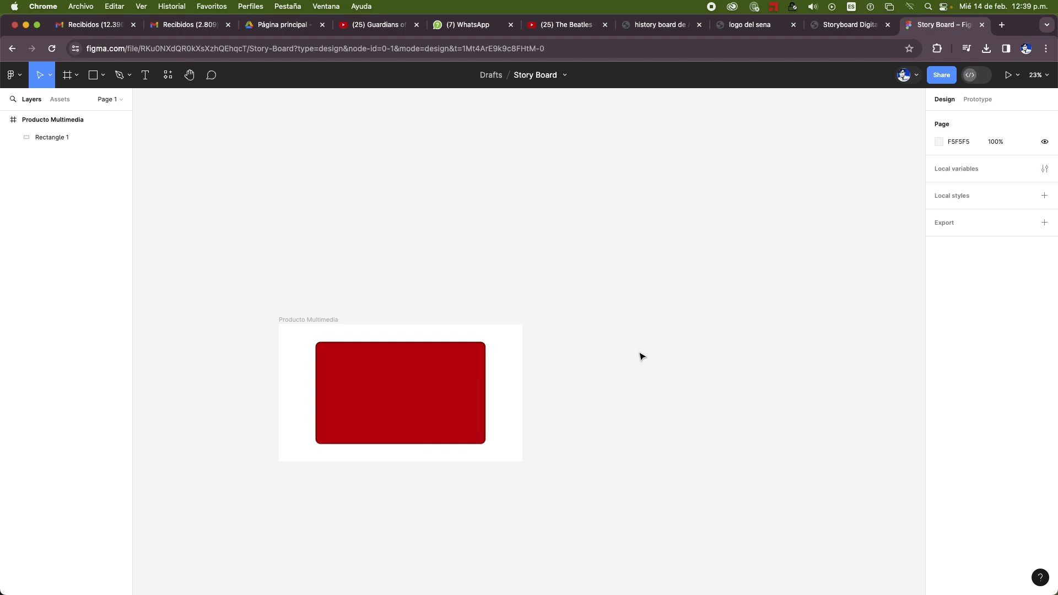
scroll(641, 357, down, 5)
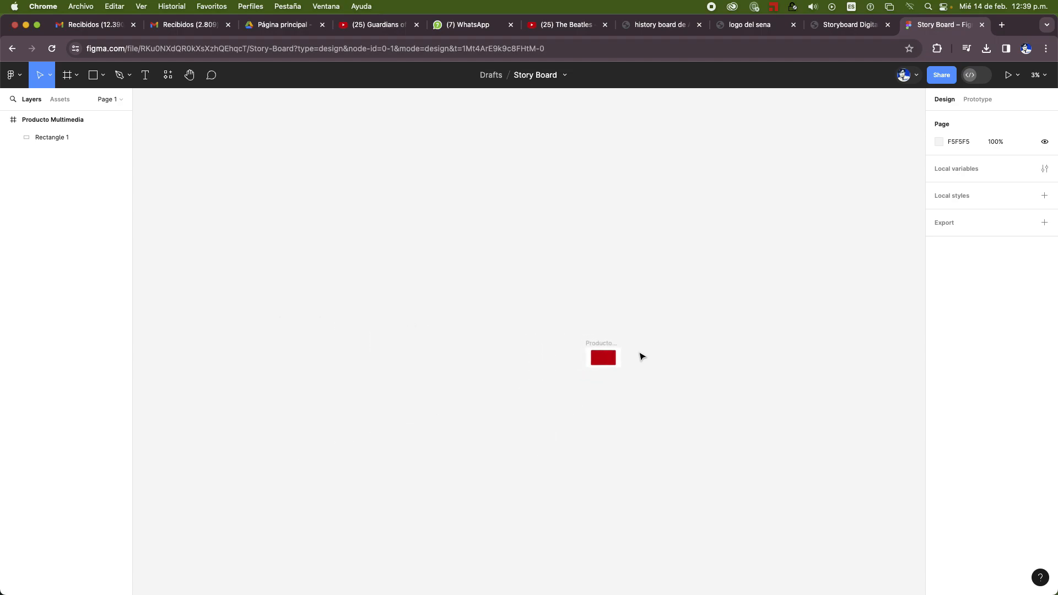
scroll(641, 357, up, 6)
scroll(639, 355, up, 2)
scroll(639, 355, down, 5)
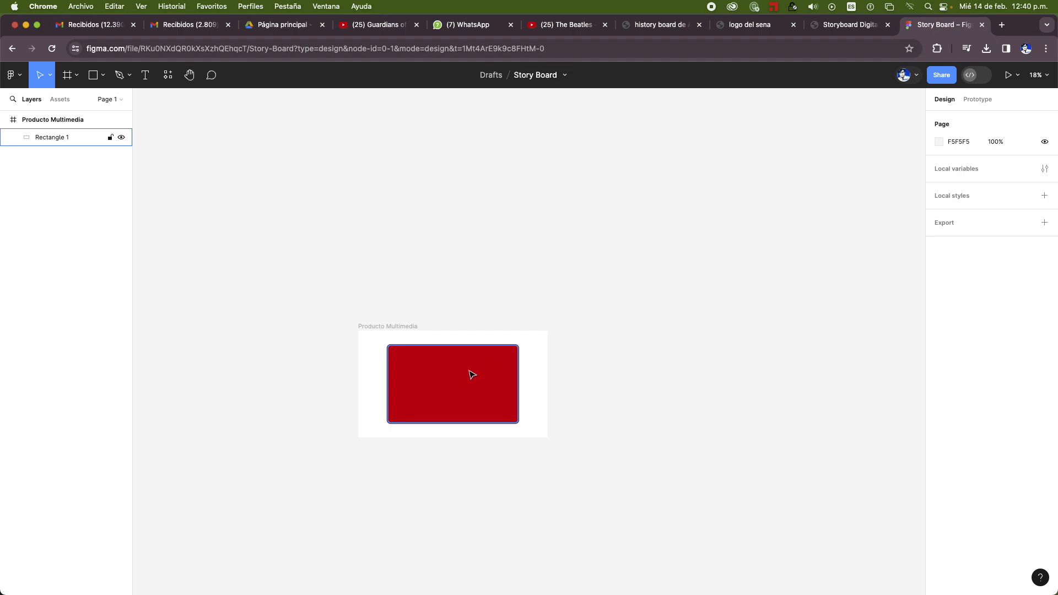
key(shift+0)
scroll(456, 384, left, 8)
scroll(455, 384, down, 3)
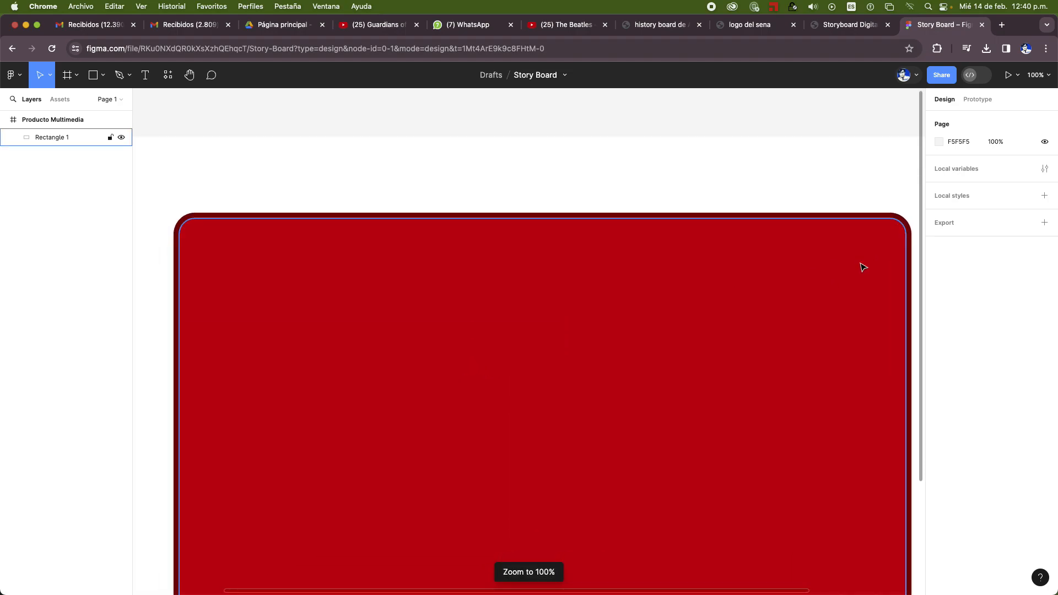
key(minus)
scroll(656, 228, down, 2)
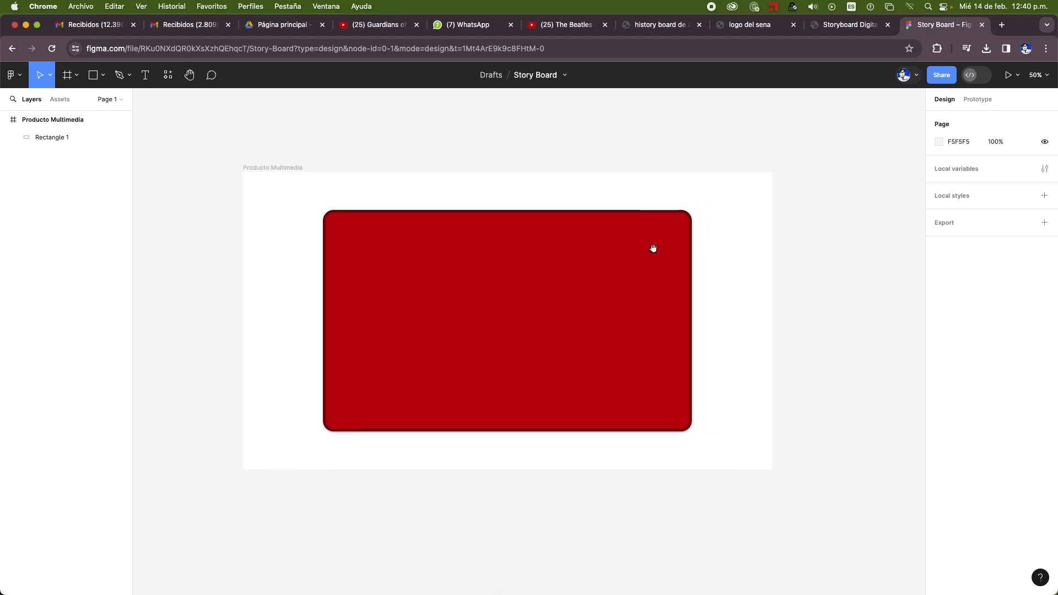
Export the red rectangle as a PNG at 1x with the suffix rectanguloRojo.
click(528, 323)
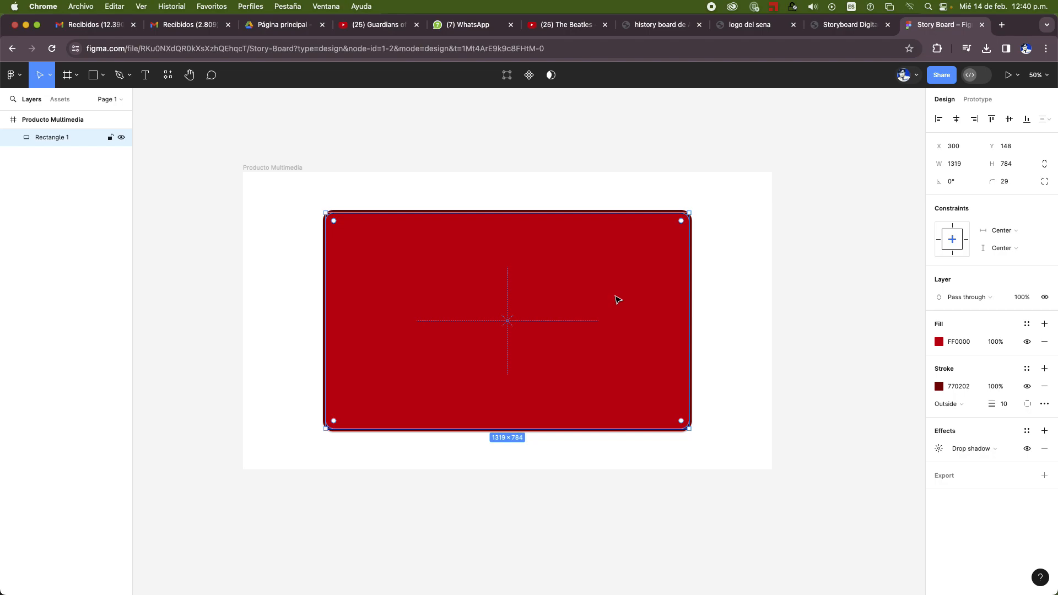
click(951, 480)
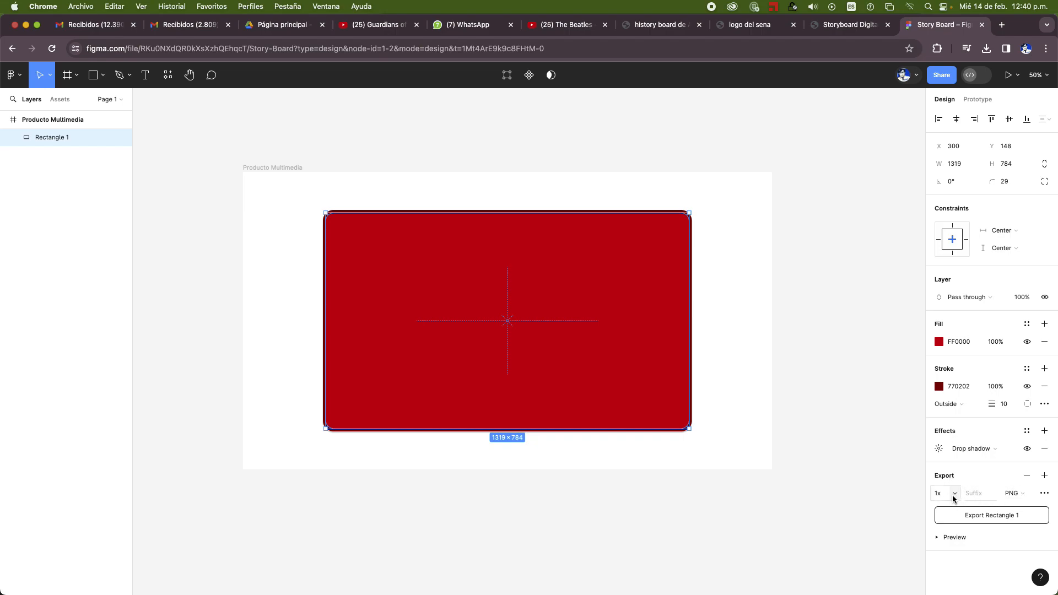
click(1023, 495)
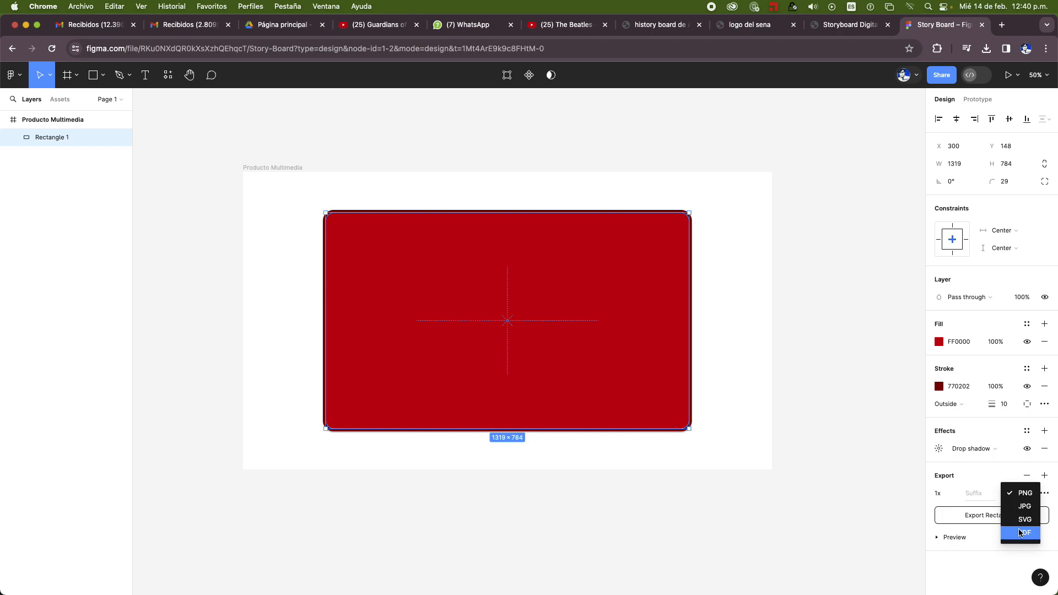
click(976, 495)
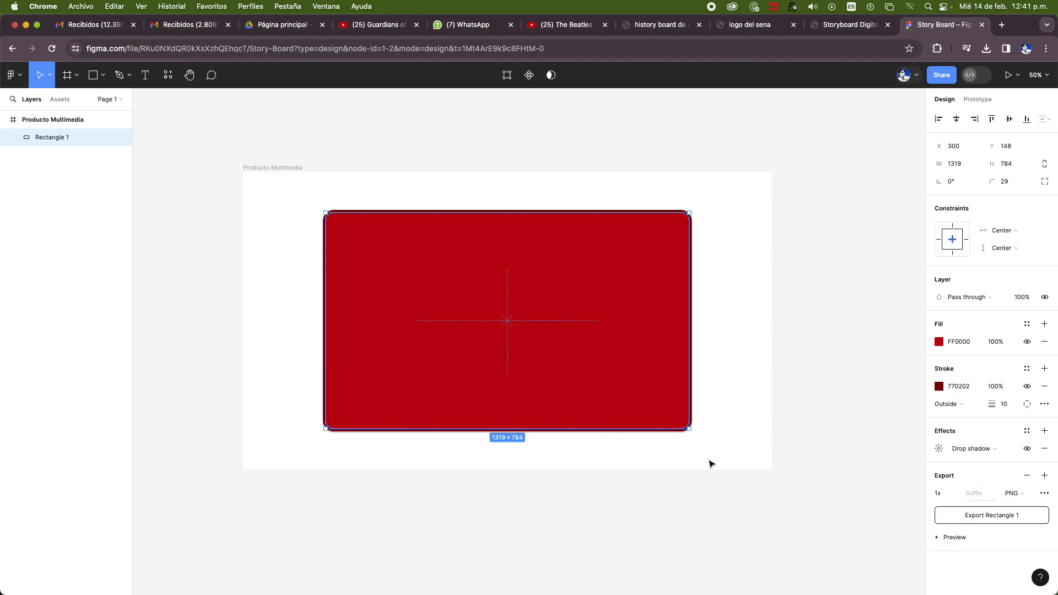
click(978, 499)
text(rectan)
text(guloRojo)
click(978, 521)
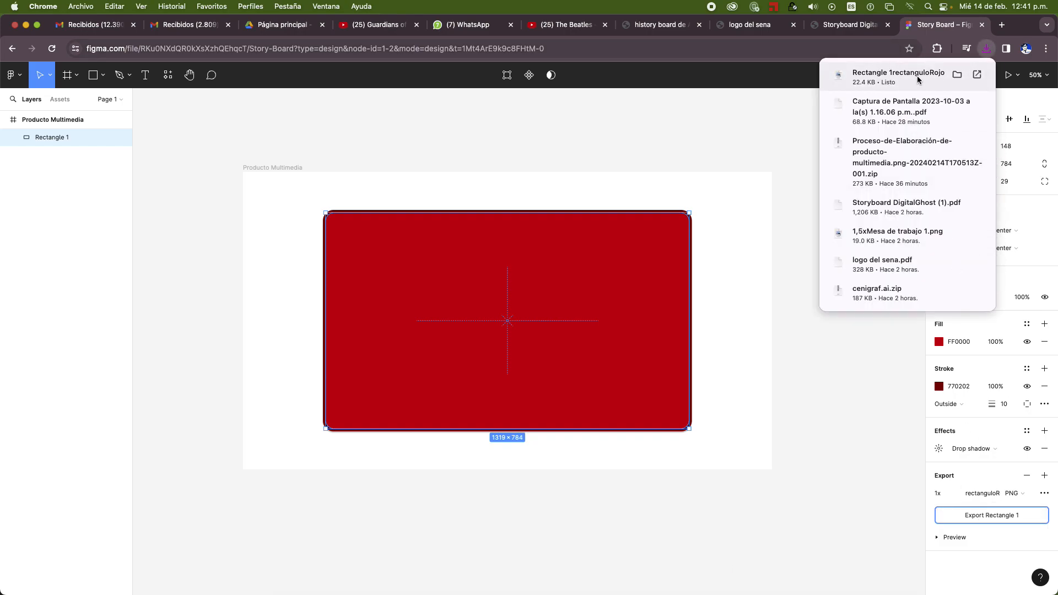
Locate the exported Rectangle 1rectanguloRojo.png in the Descargas folder in Finder, preview it, and return to the Figma design.
click(957, 75)
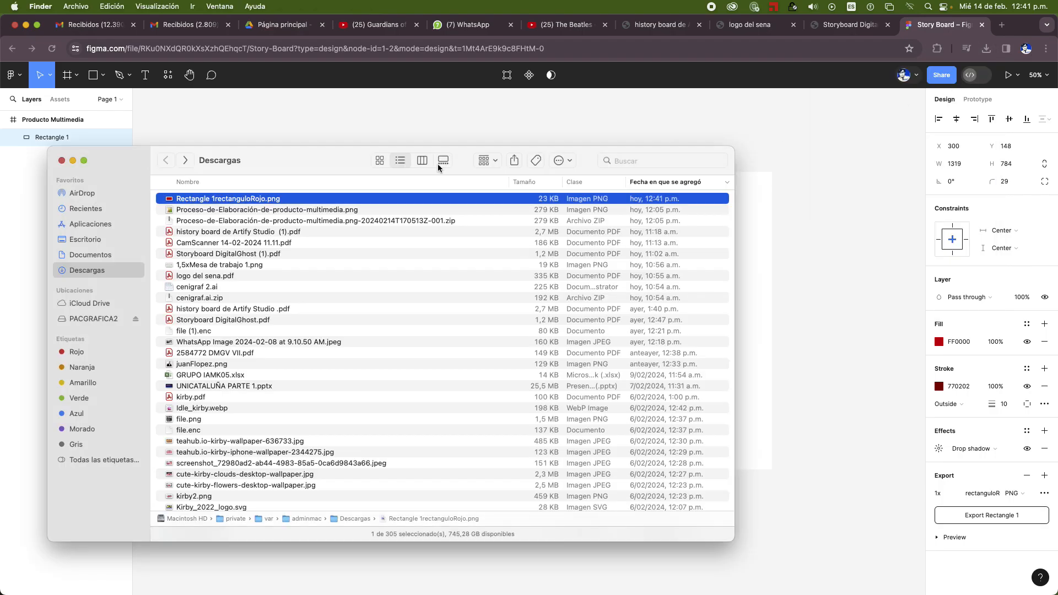
key(space)
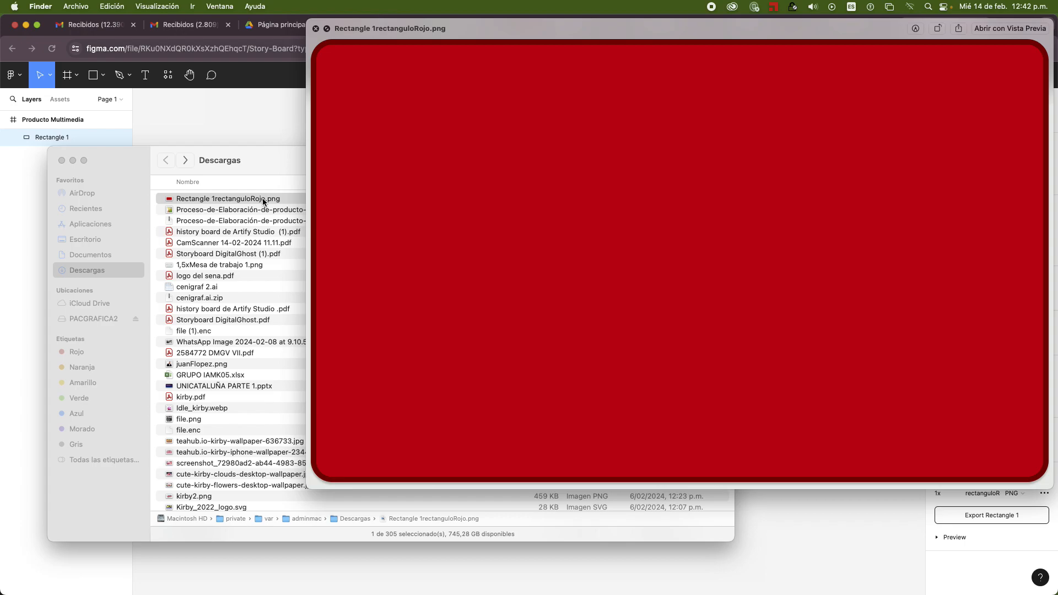
key(space)
click(842, 201)
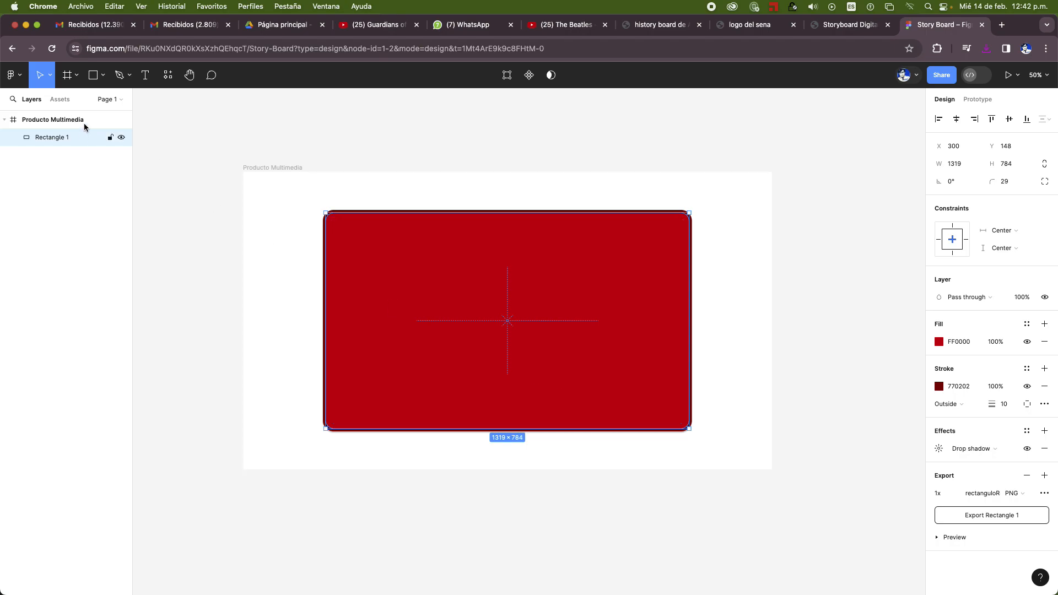
Draw a heart's curved left half over the rectangle with the Pen tool, from about (960, 348) through (748, 260) to (960, 638).
click(102, 76)
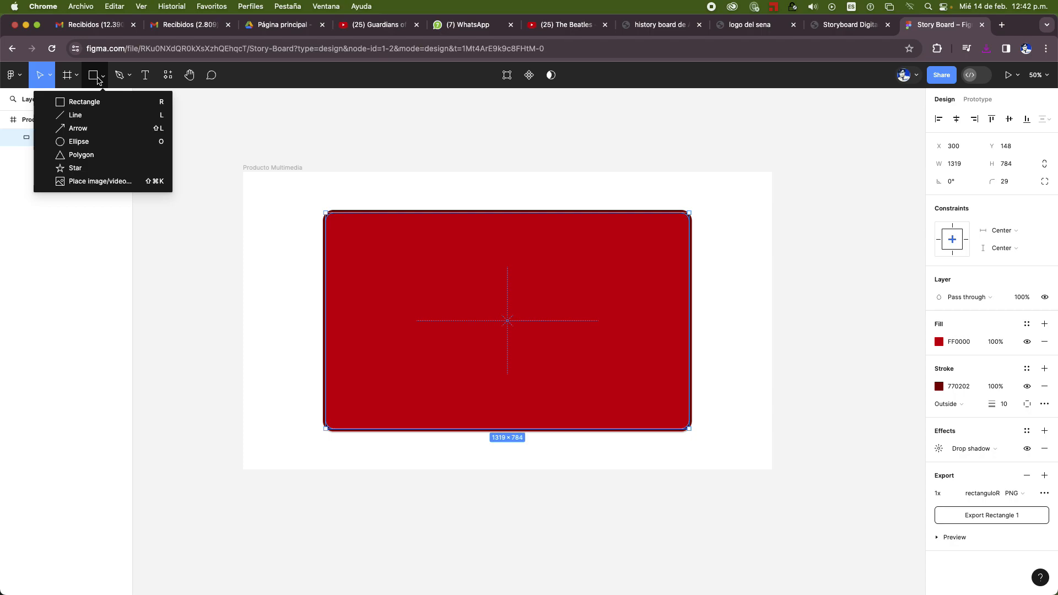
click(122, 79)
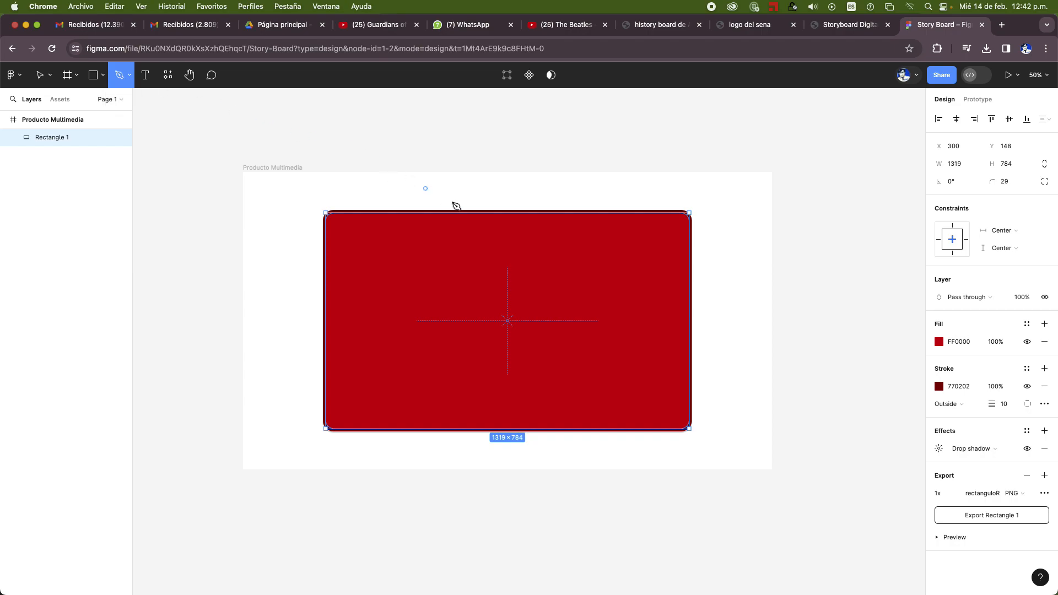
click(508, 267)
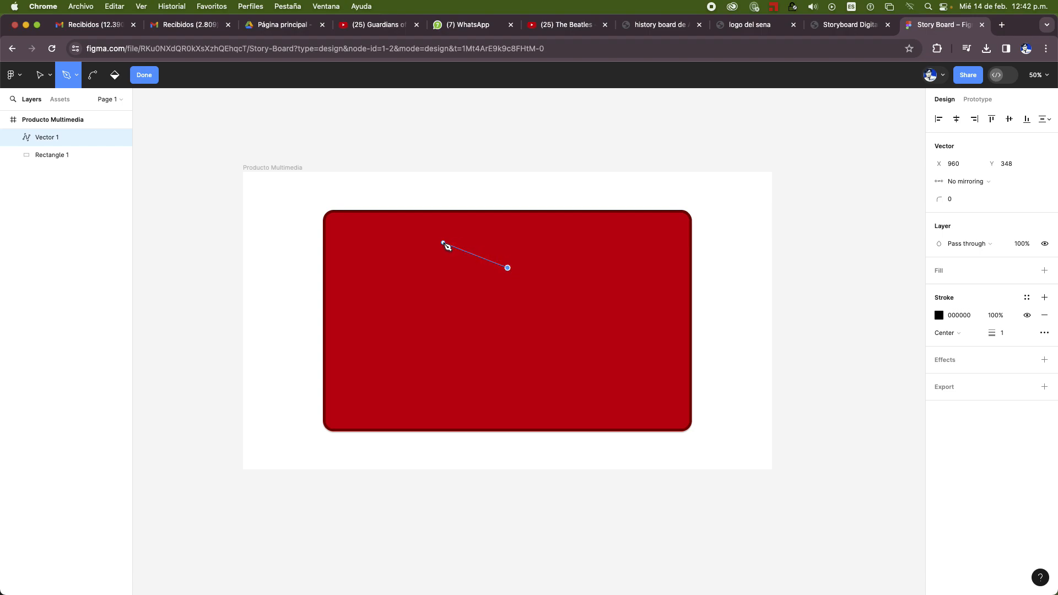
drag(449, 243, 416, 269)
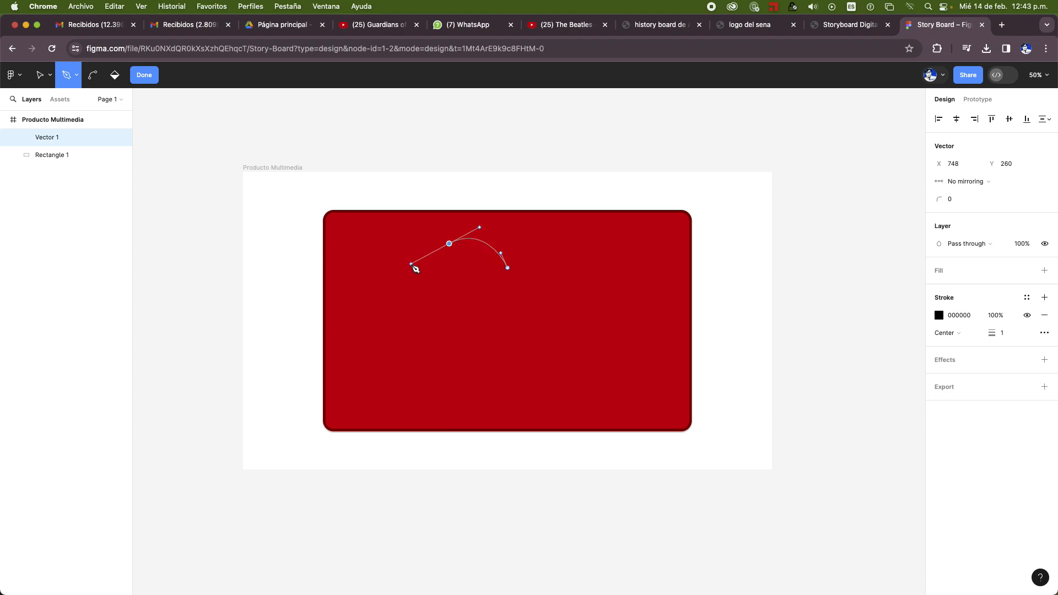
drag(416, 268, 415, 269)
drag(508, 347, 570, 371)
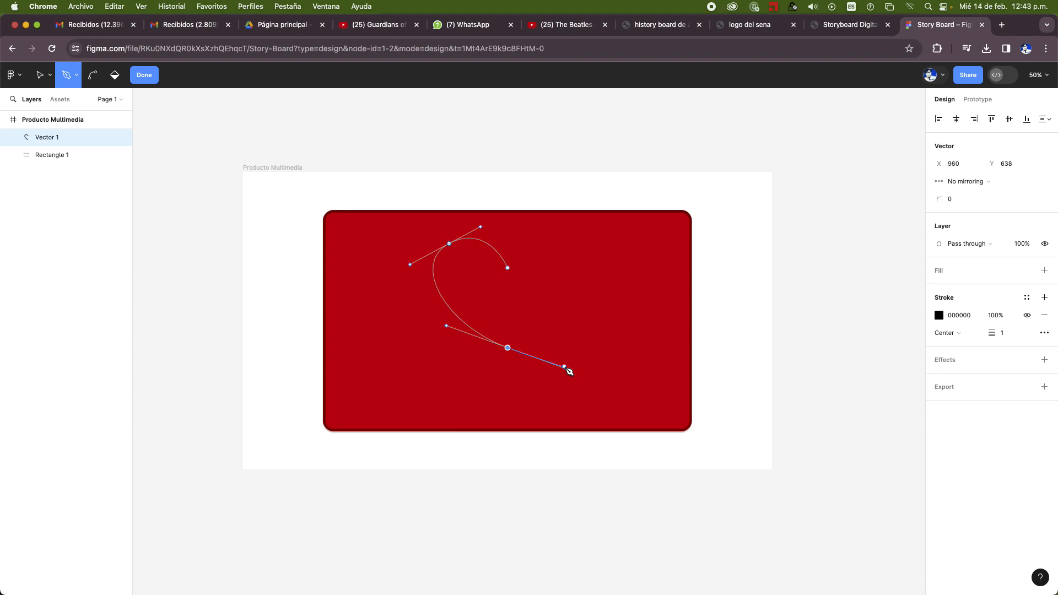
drag(569, 371, 569, 370)
Turn the heart's bottom point into a corner and draw its right half through about (1246, 410), closing the path at the starting point.
key(BackSpace)
key(super+z)
click(508, 348)
key(super+z)
click(508, 348)
click(586, 285)
drag(588, 287, 582, 252)
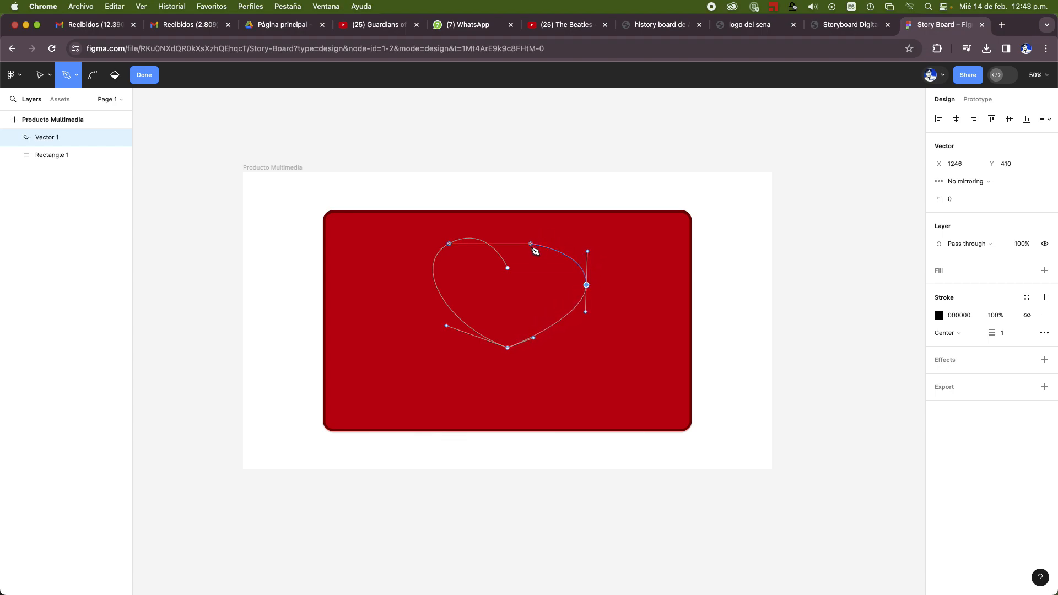
drag(508, 269, 494, 326)
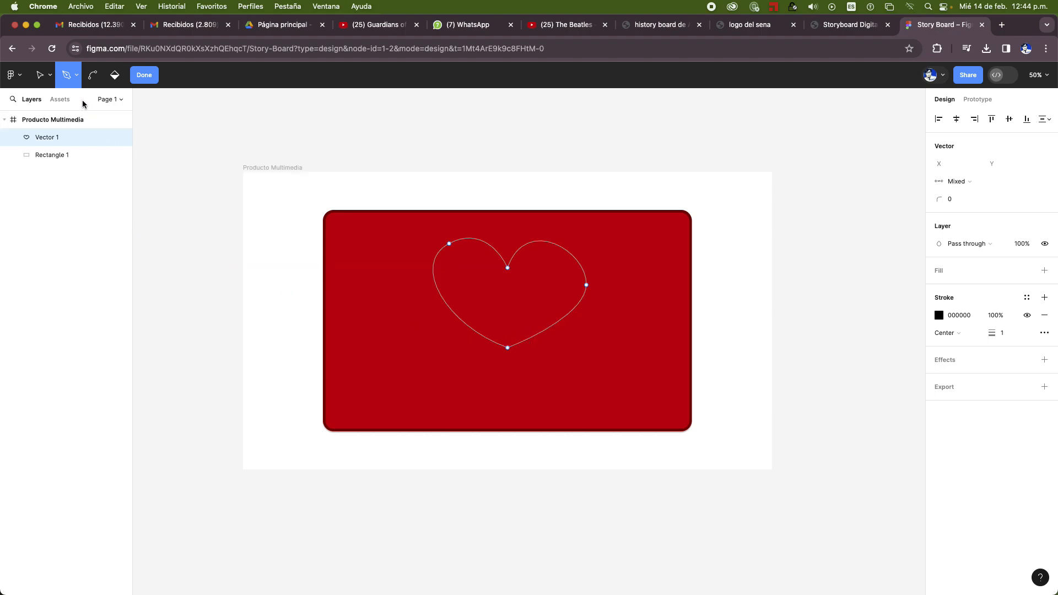
Add a D9D9D9 fill to the heart and move its rightmost point inward to about (1204, 398).
click(44, 75)
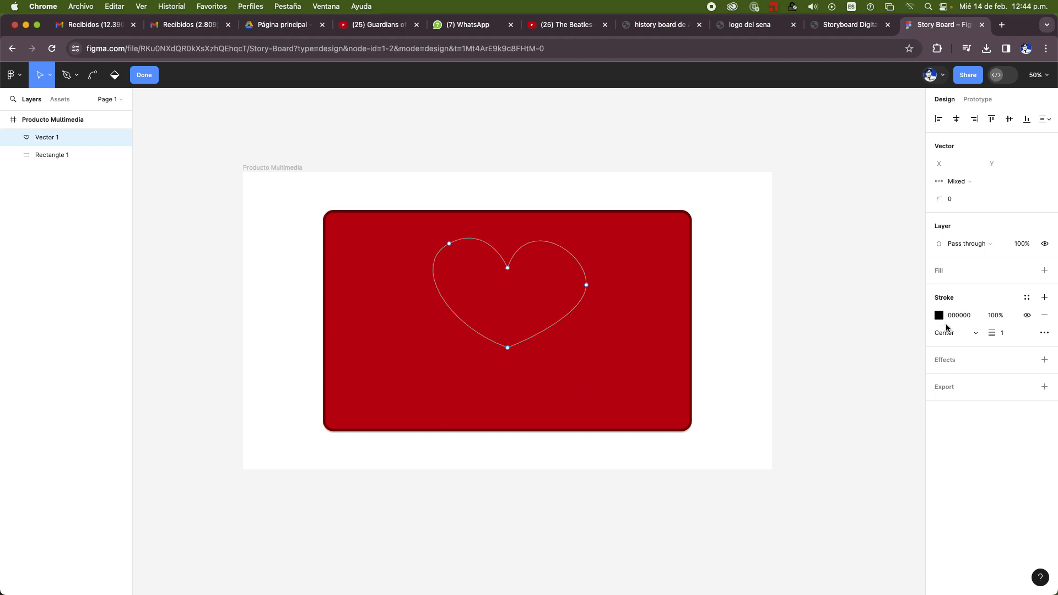
click(941, 274)
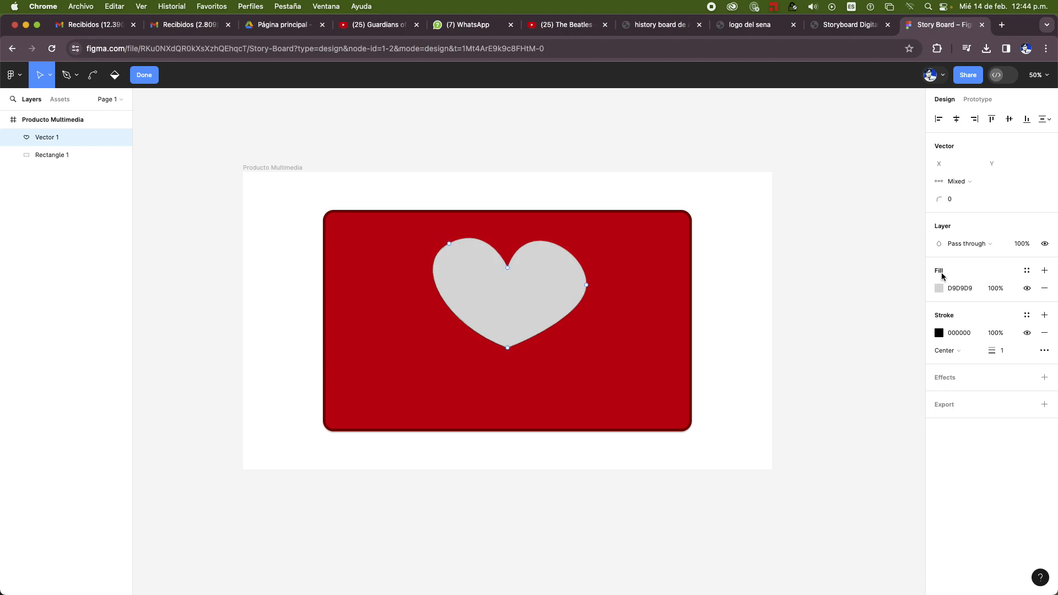
click(587, 285)
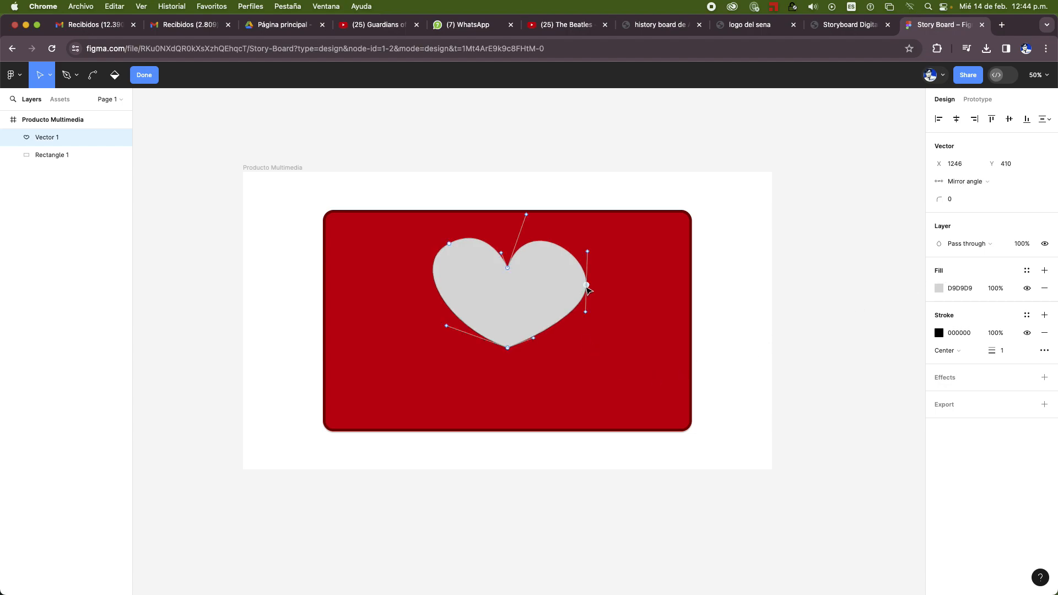
drag(586, 286, 575, 281)
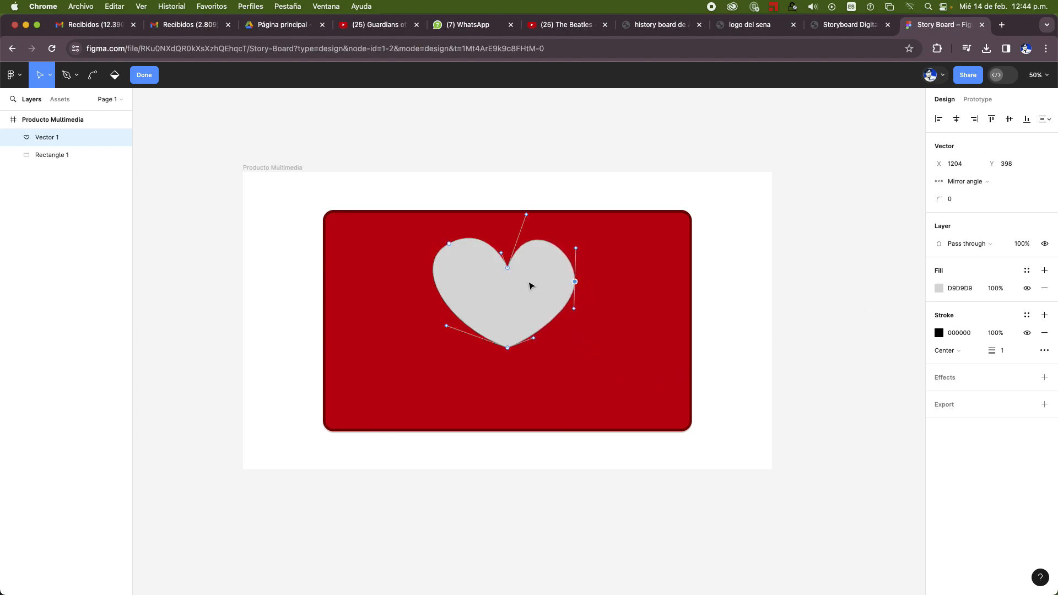
Lower the heart's upper-left point slightly, finish editing the vector, and move the whole heart down to the rectangle's centre.
click(450, 244)
click(481, 227)
drag(481, 227, 448, 247)
click(726, 308)
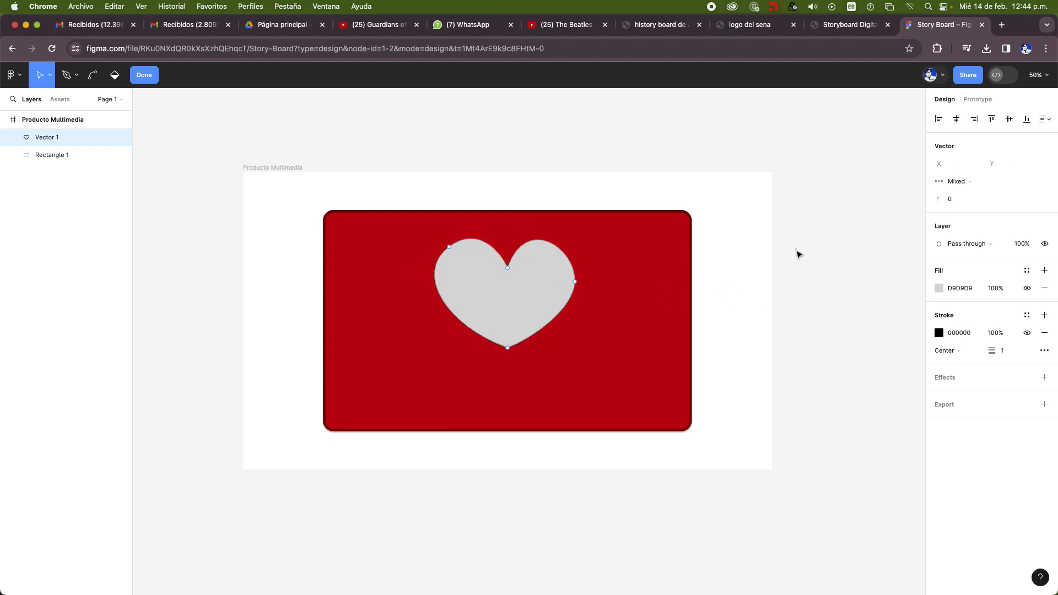
key(Escape)
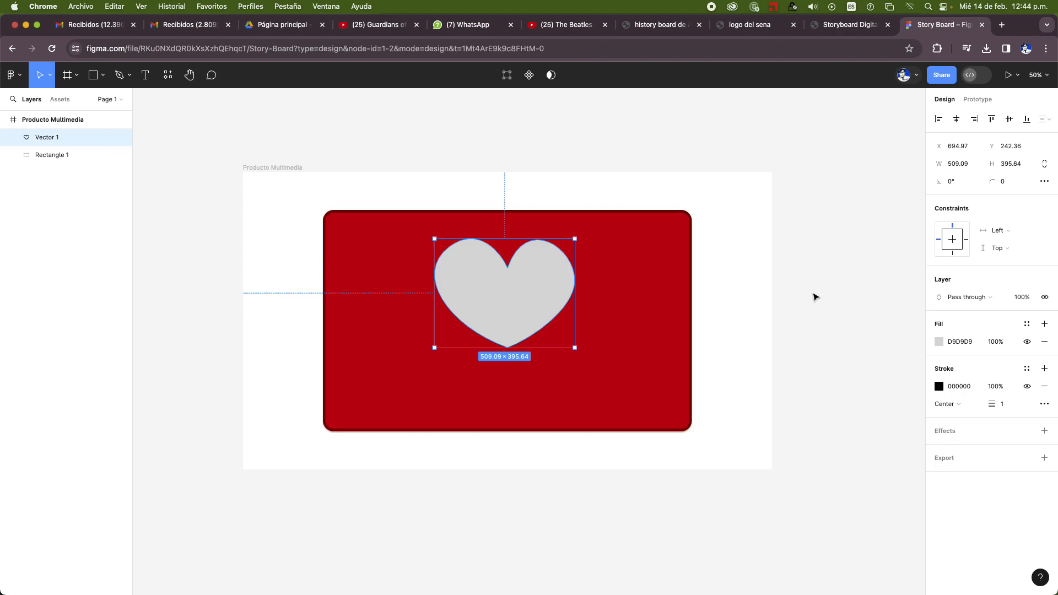
drag(540, 277, 541, 308)
click(753, 313)
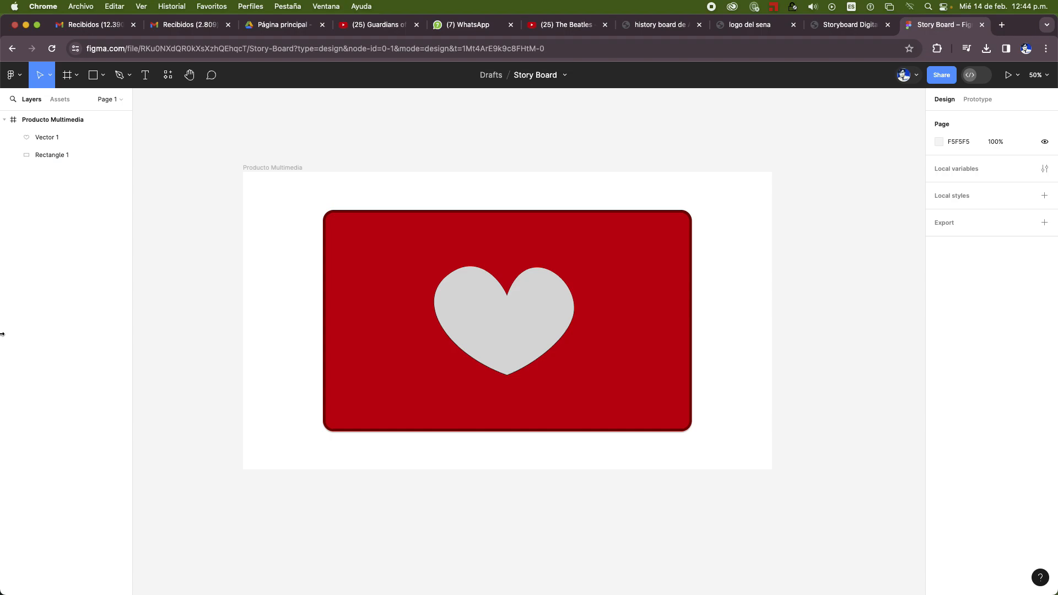
Add the text "I" in the white area above the red rectangle, at about (548, 70).
click(147, 77)
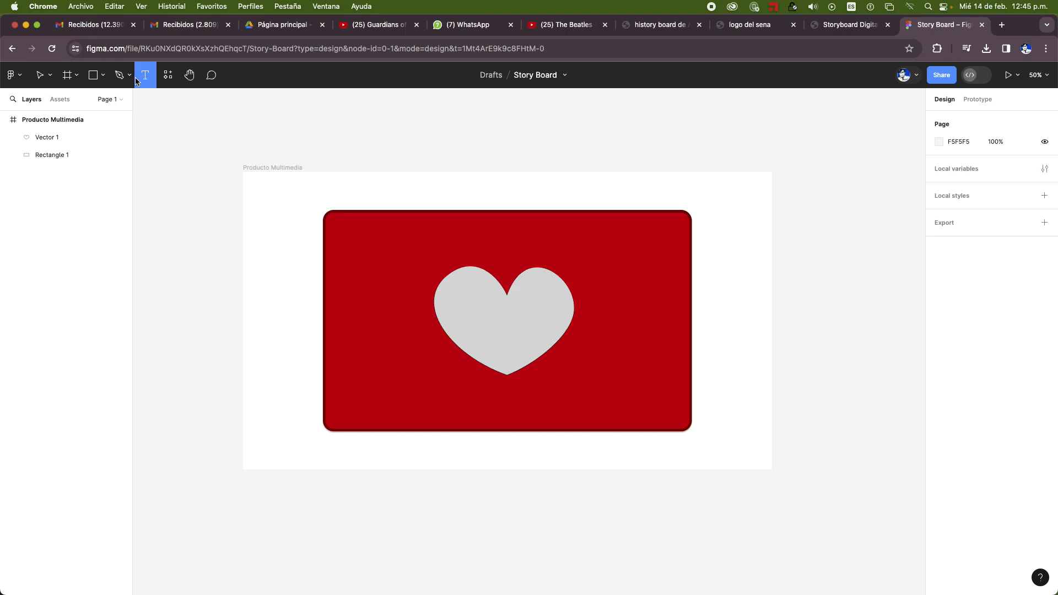
click(395, 192)
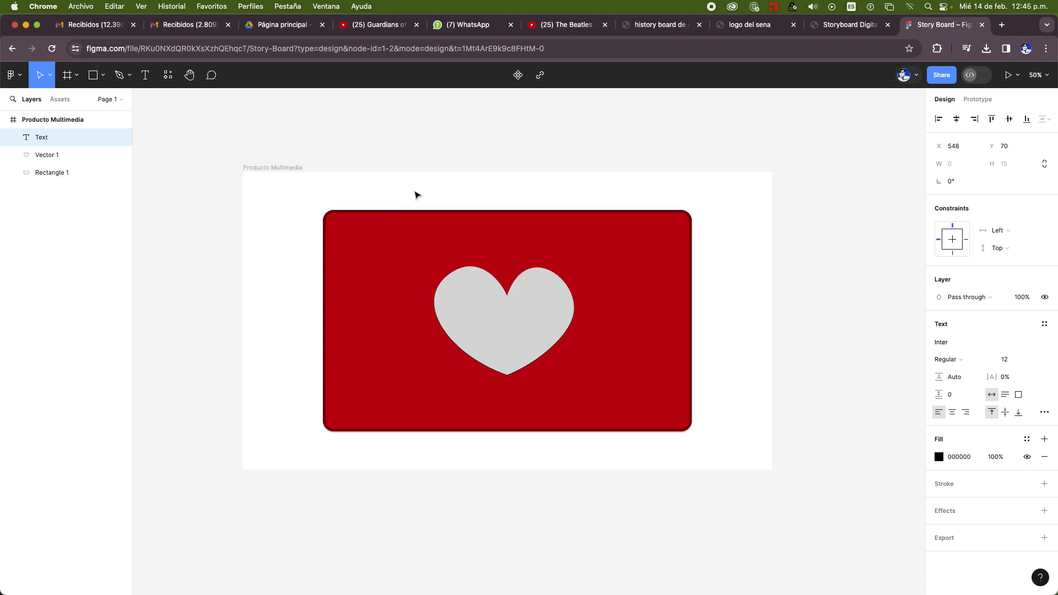
text(i)
key(BackSpace)
text(I)
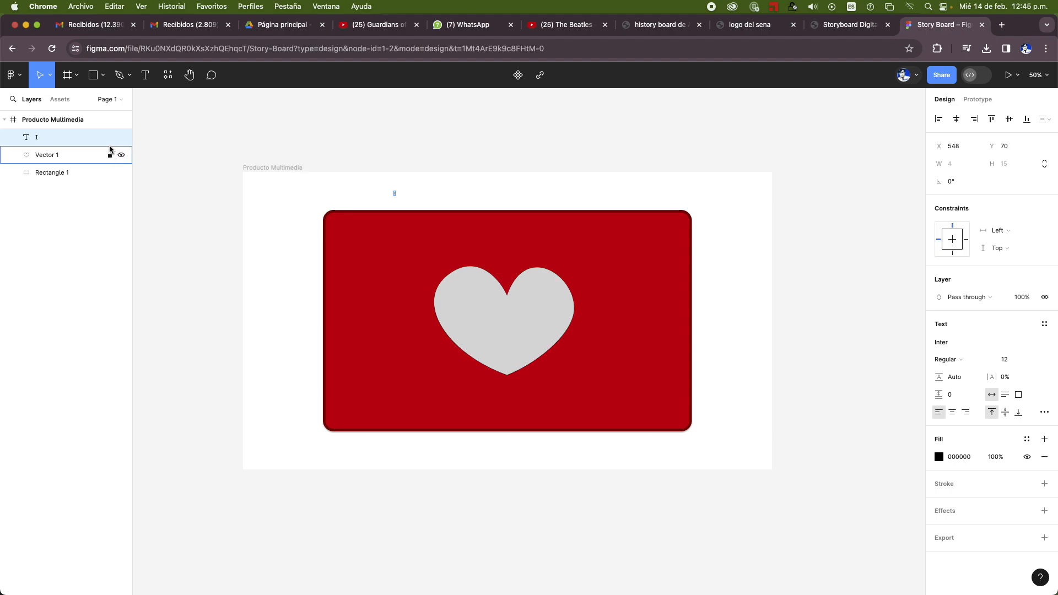
click(420, 182)
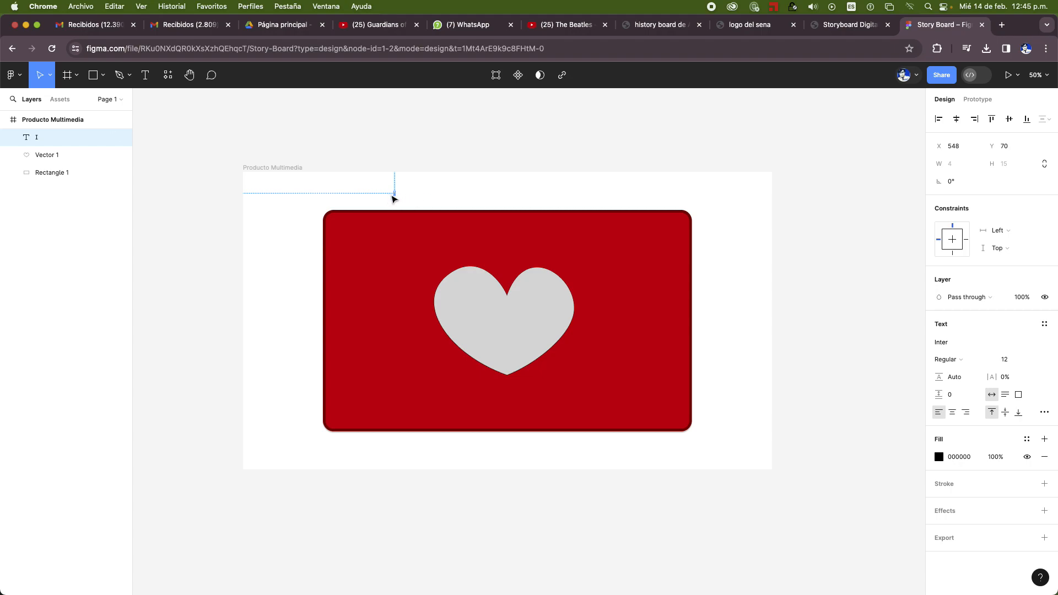
Set the font size of the letter I to 100.
click(1014, 362)
text(100)
key(Return)
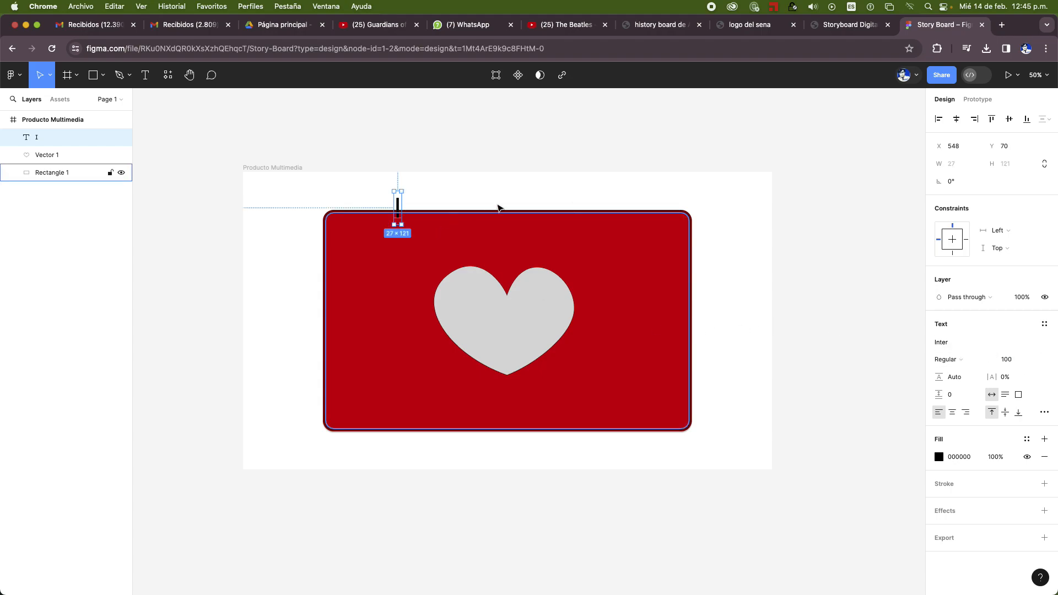
Set the letter I's font size to 500 and place it beside the heart's left edge at about (528, 238).
click(1016, 363)
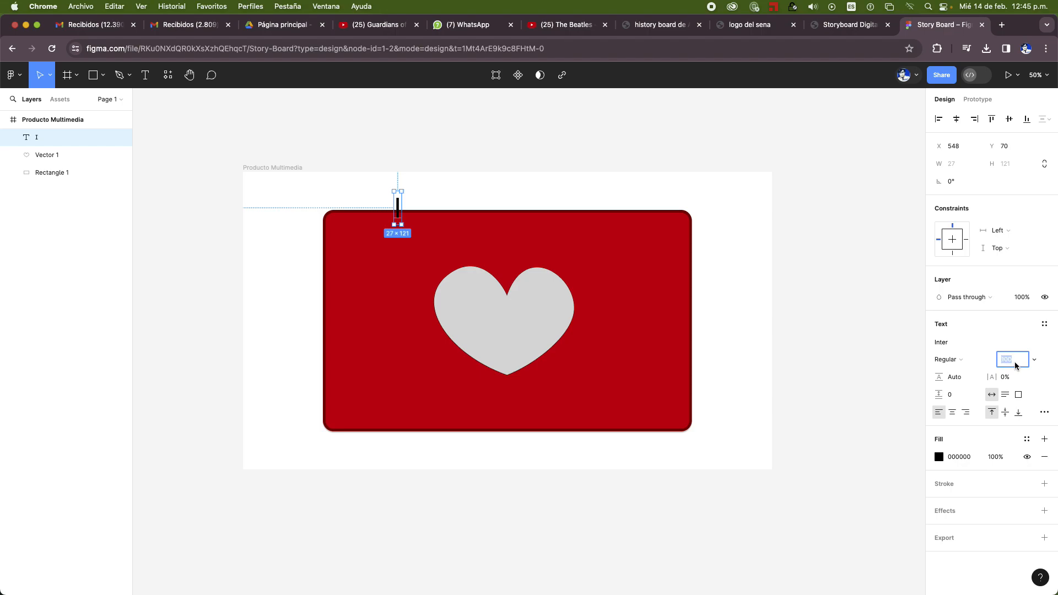
text(59)
text(0)
key(Return)
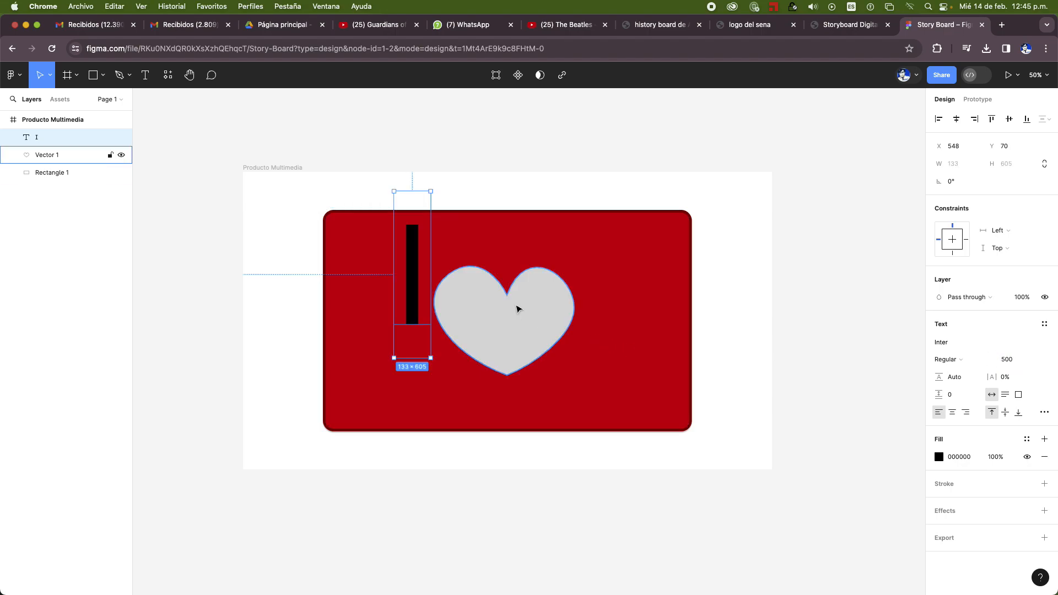
drag(414, 252, 409, 294)
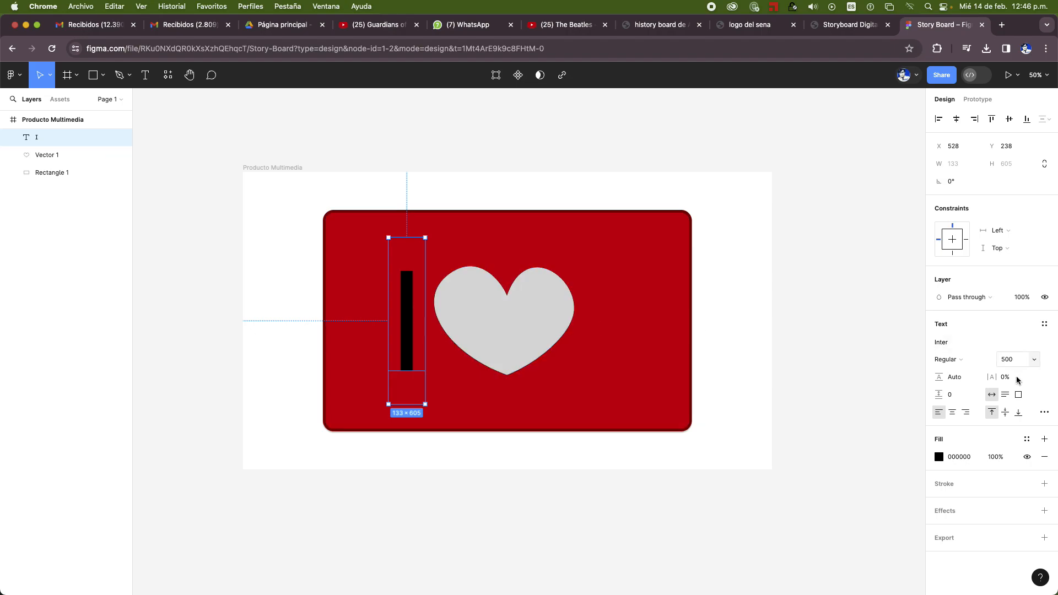
Change the letter I's font to Inika and move it farther from the heart, to about (468, 214).
click(950, 341)
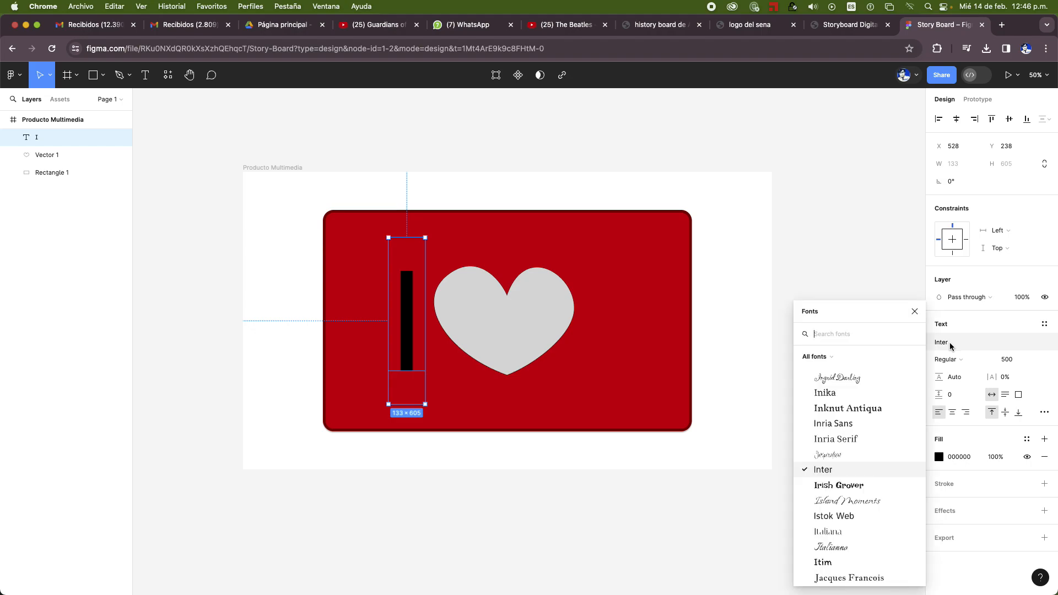
click(838, 395)
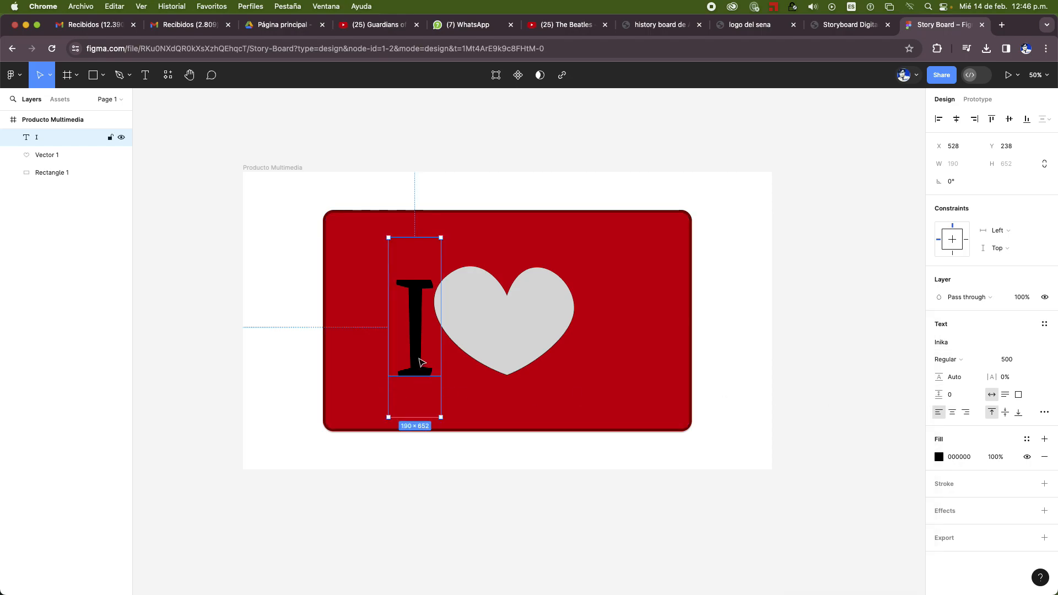
drag(414, 362, 404, 357)
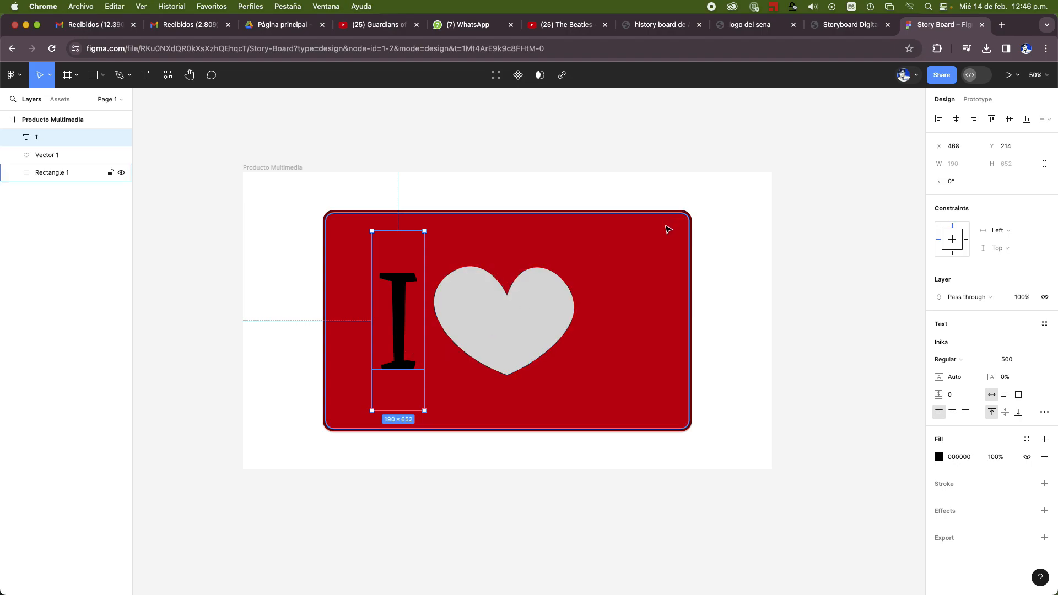
Move the letter I and the heart together up and right, placing the heart at about (818, 202).
shift+click(531, 309)
drag(534, 324, 593, 286)
Change the rounded rectangle's fill color to white.
click(671, 289)
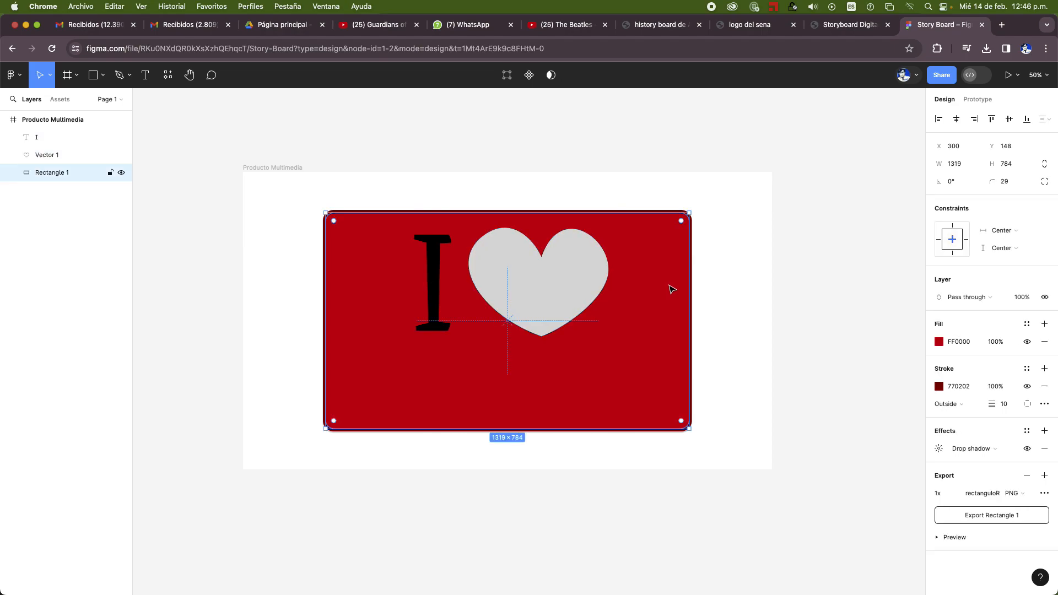
click(939, 341)
drag(819, 342, 779, 307)
click(755, 202)
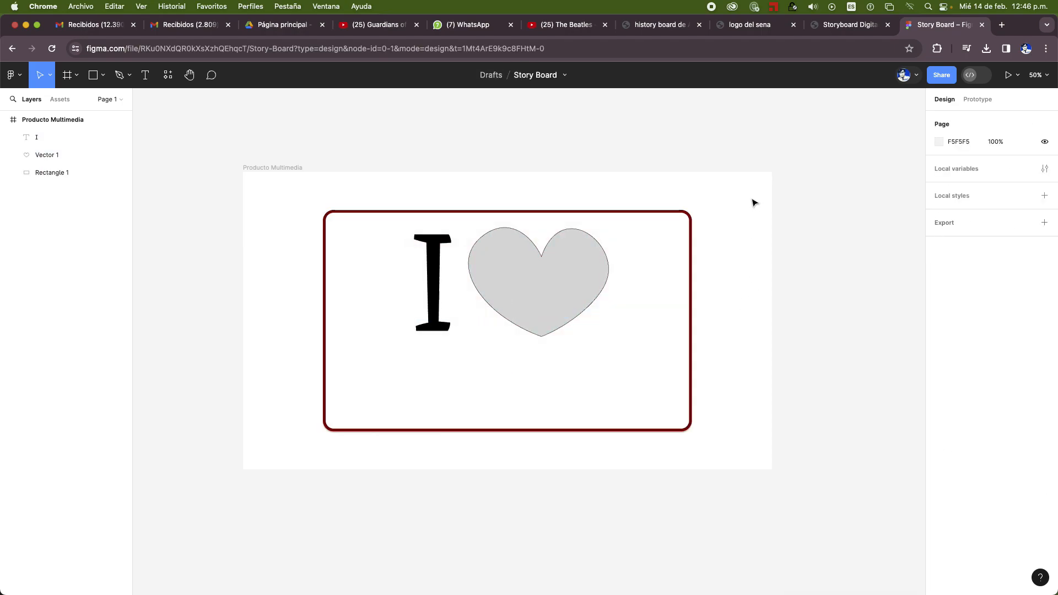
Change the heart's fill to a fully saturated red.
click(442, 252)
click(564, 271)
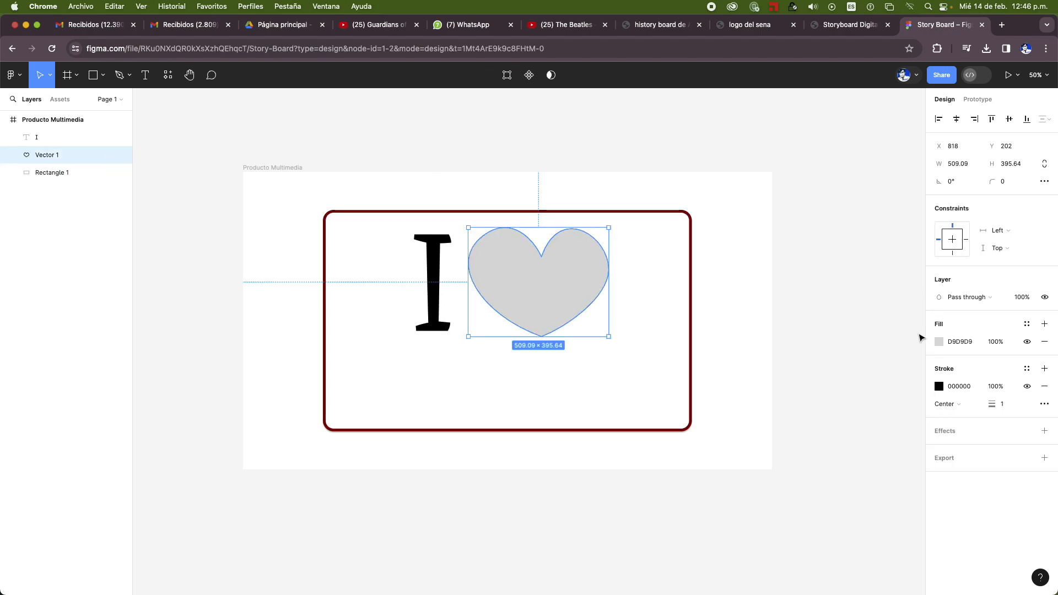
click(940, 342)
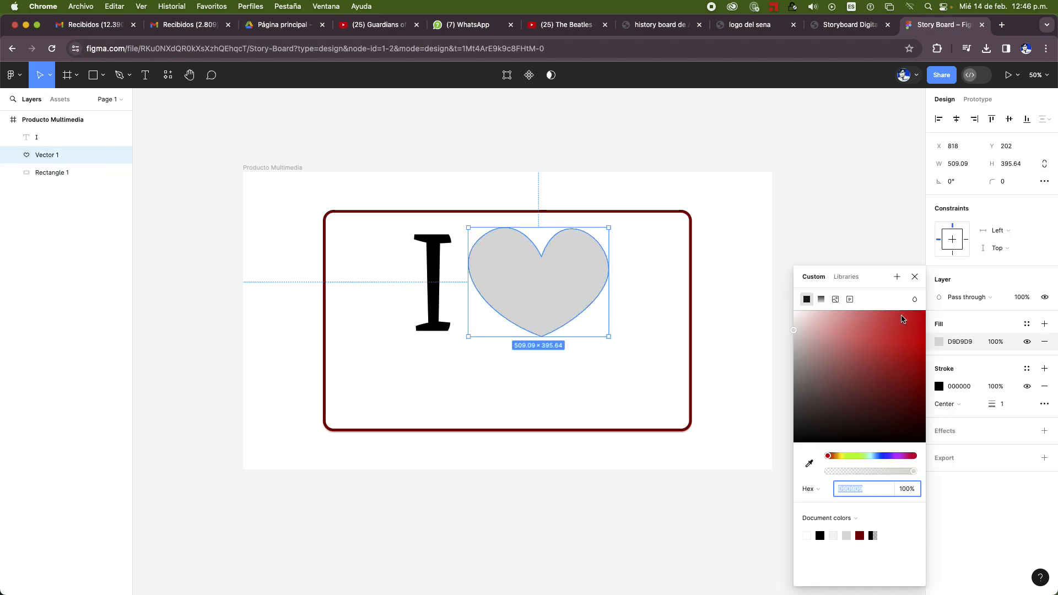
drag(901, 316, 932, 313)
click(826, 206)
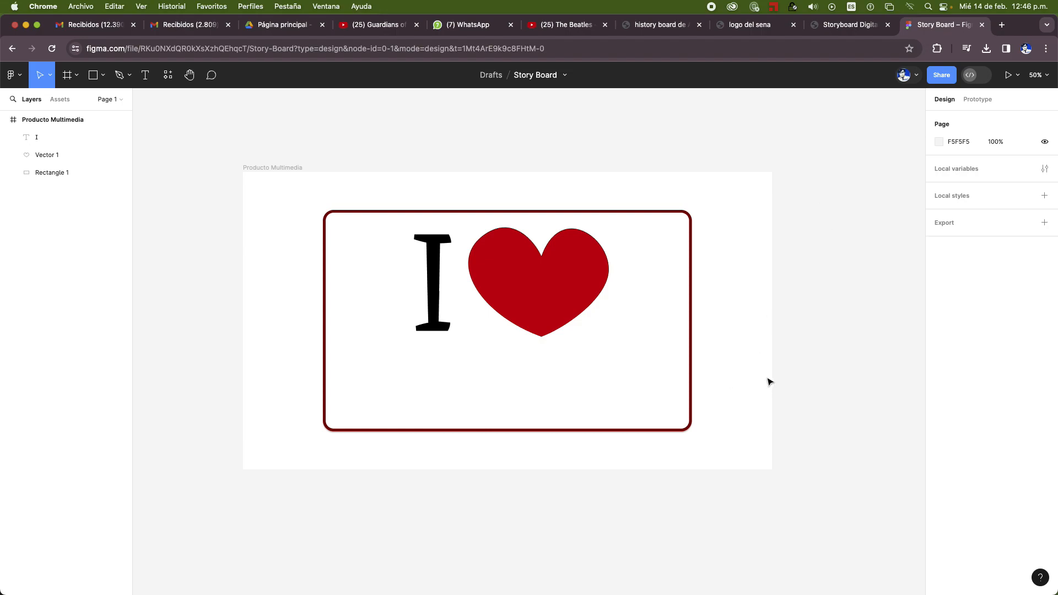
Duplicate the letter I below the heart and replace the copy's text with "FIGMA".
click(432, 253)
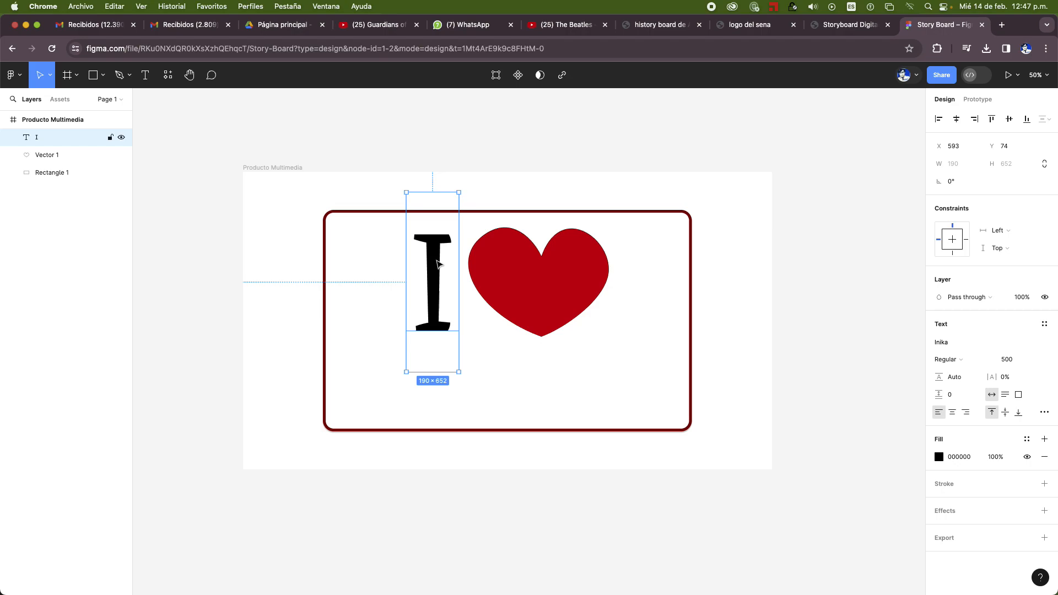
drag(440, 264, 522, 390)
double_click(521, 388)
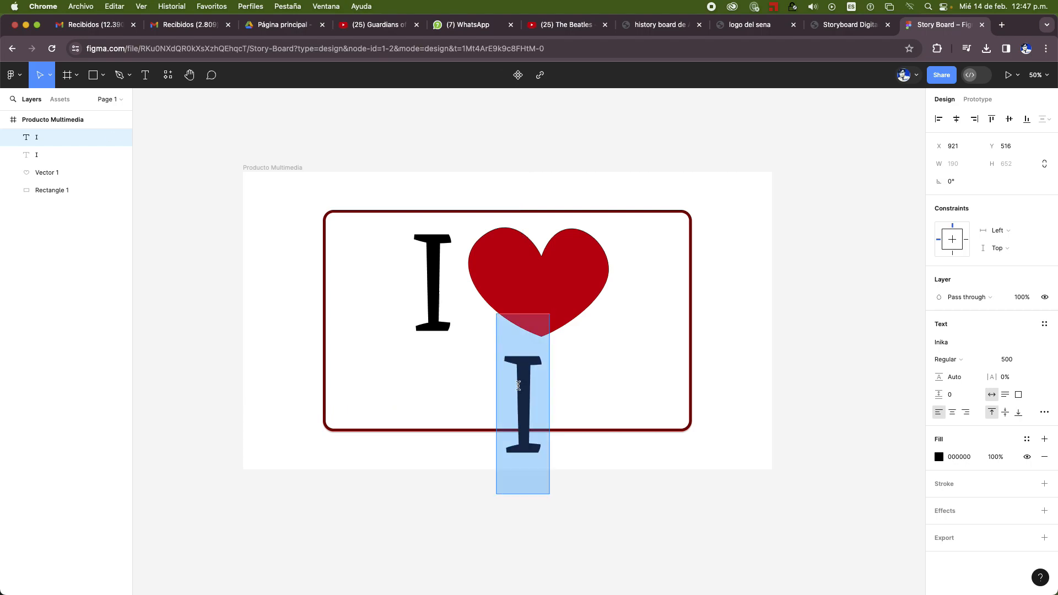
text(FIGMA)
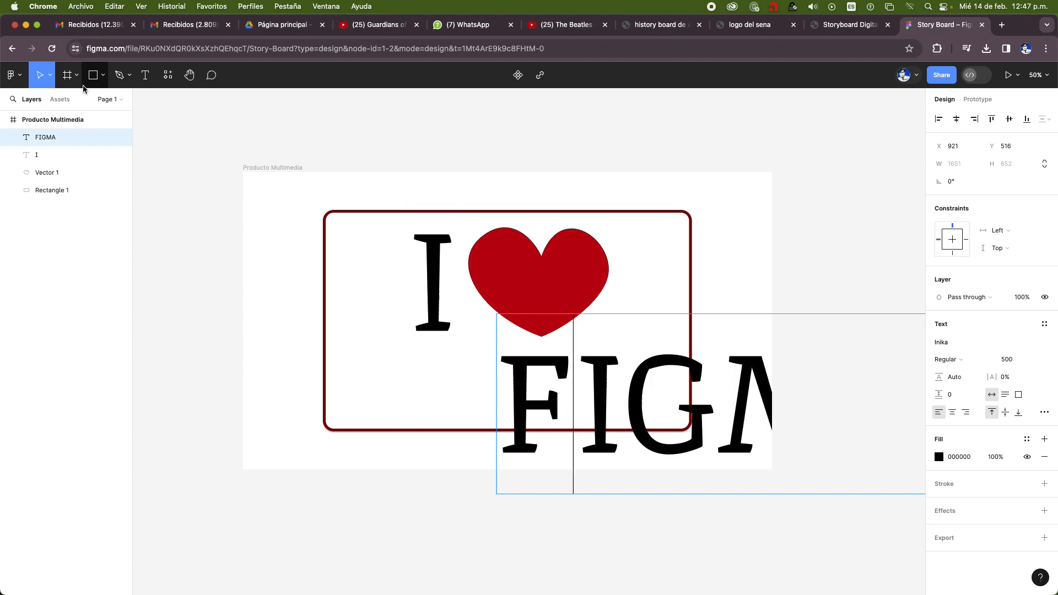
click(491, 154)
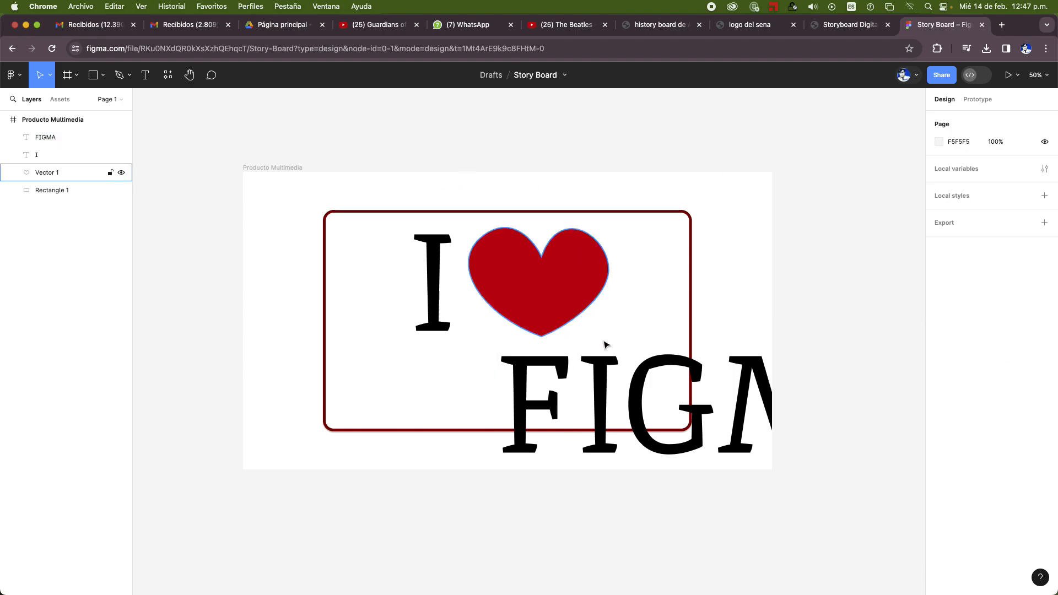
Move the FIGMA text to the rectangle's left edge at (300, 400) and change its font to Inter.
click(602, 405)
drag(583, 416, 433, 378)
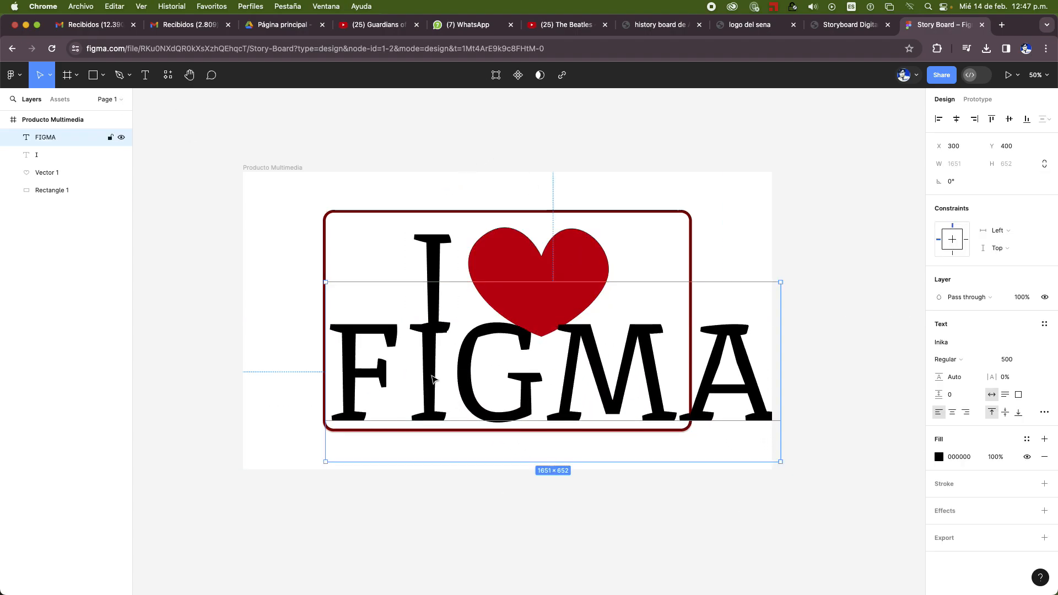
click(941, 345)
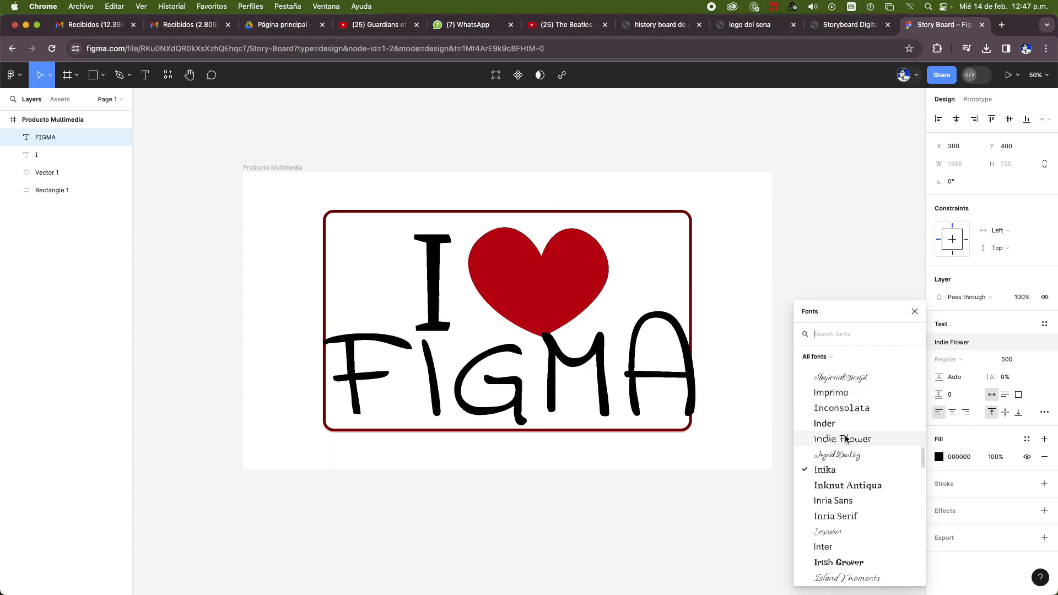
click(836, 546)
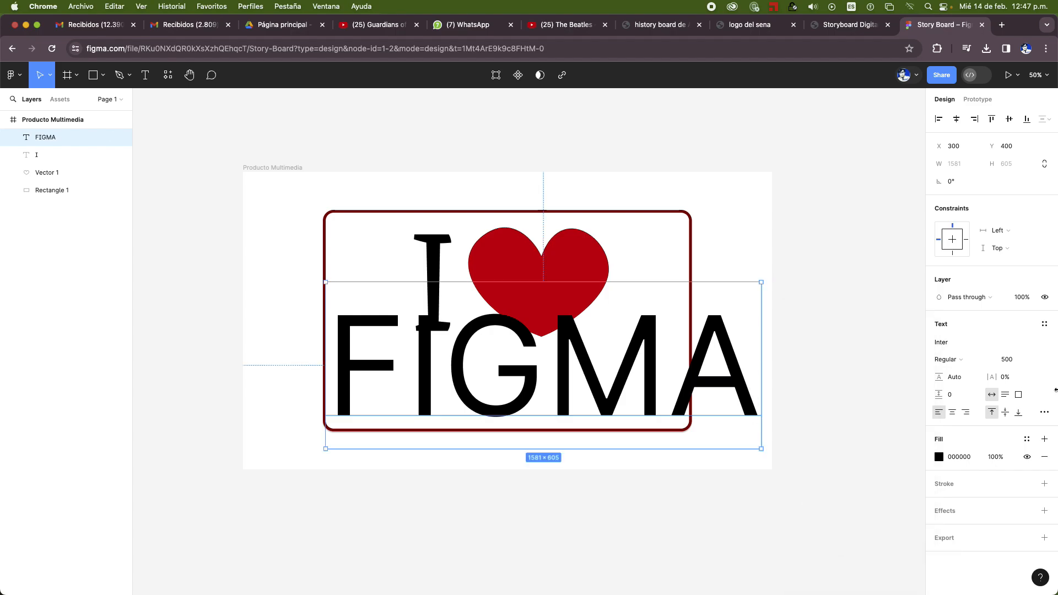
Set the FIGMA text's font size to 200 and place it beneath the letter I and the heart.
click(1010, 362)
text(200)
key(Return)
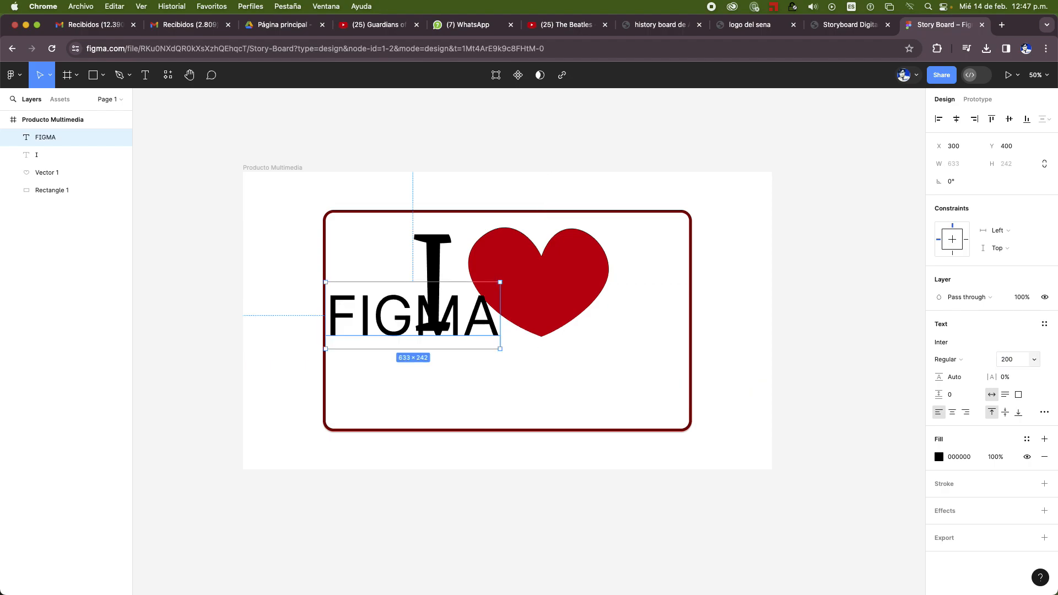
drag(488, 332, 588, 385)
Shift the letter I, the heart and the FIGMA text together slightly down and left to center them inside the rectangle.
drag(641, 165, 377, 415)
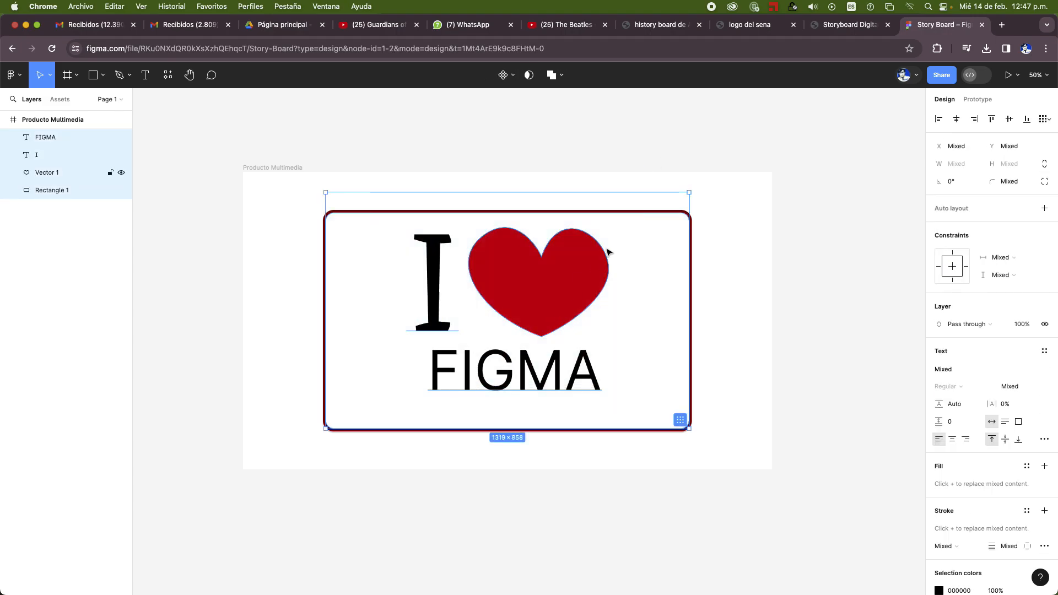
shift+click(649, 212)
drag(590, 280, 583, 291)
click(760, 230)
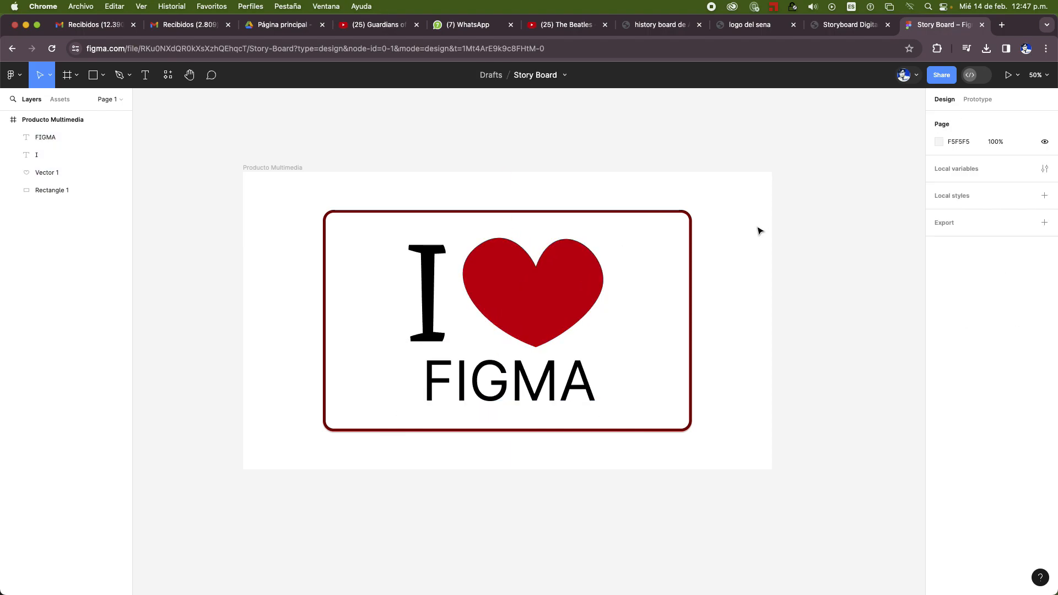